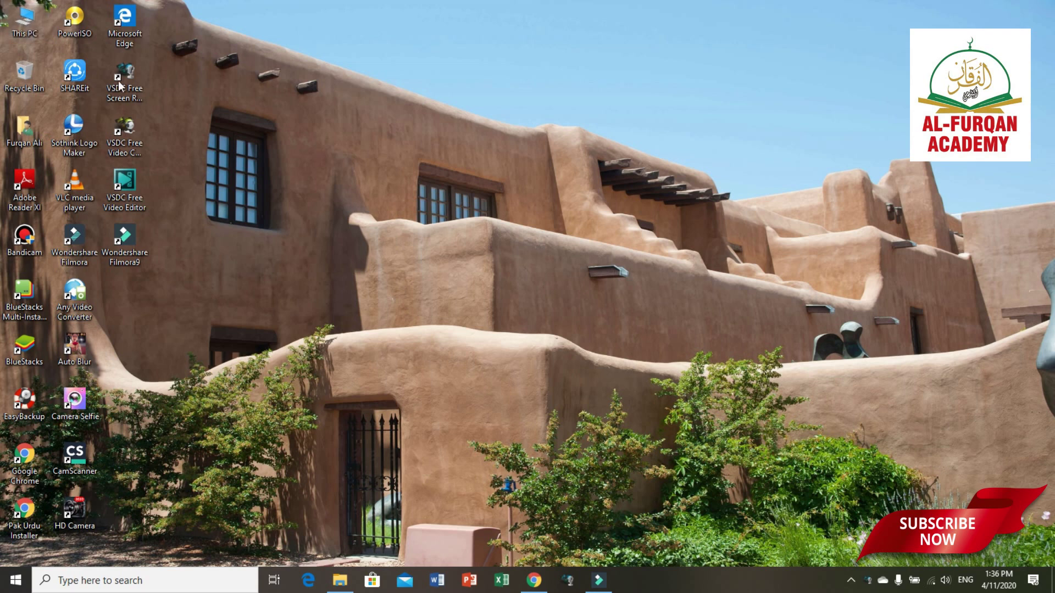
Step: Launch Word from the taskbar and open the recent document 'Video'
click(438, 580)
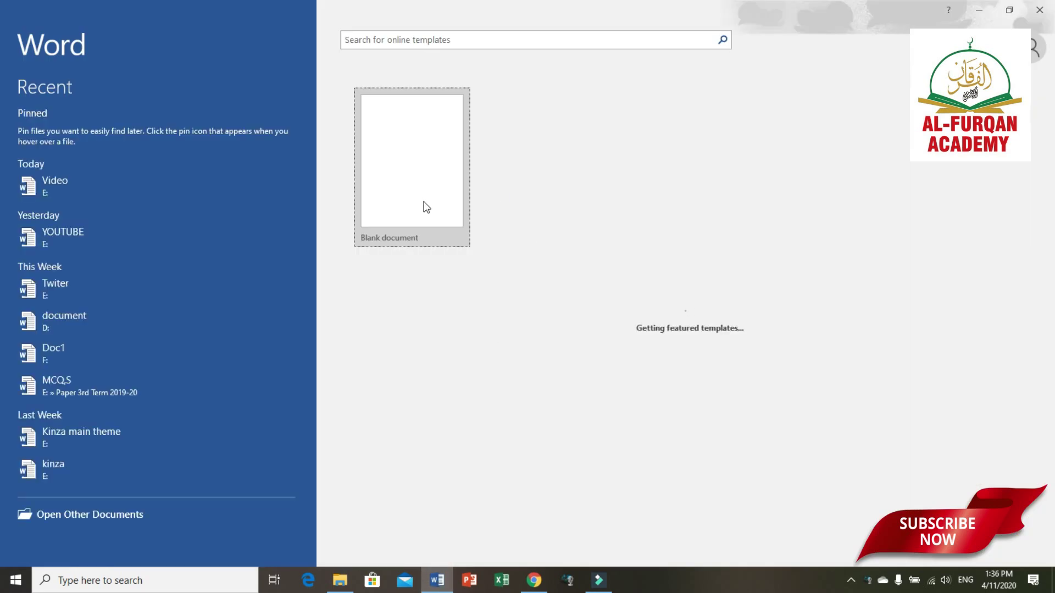
click(134, 199)
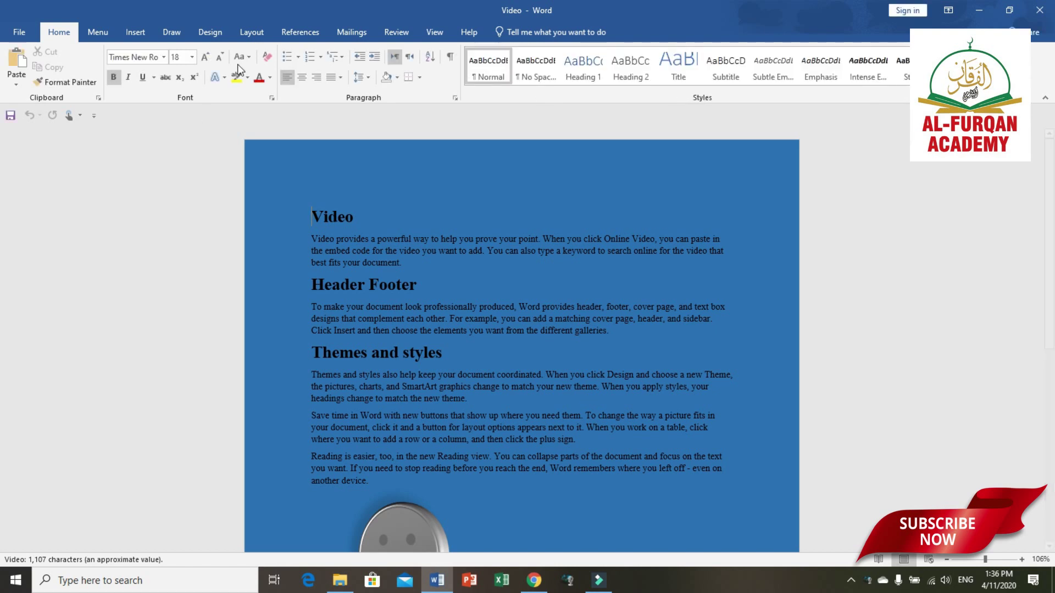
Step: Show the Design ribbon's theme and document formatting options for 'Video'
click(220, 37)
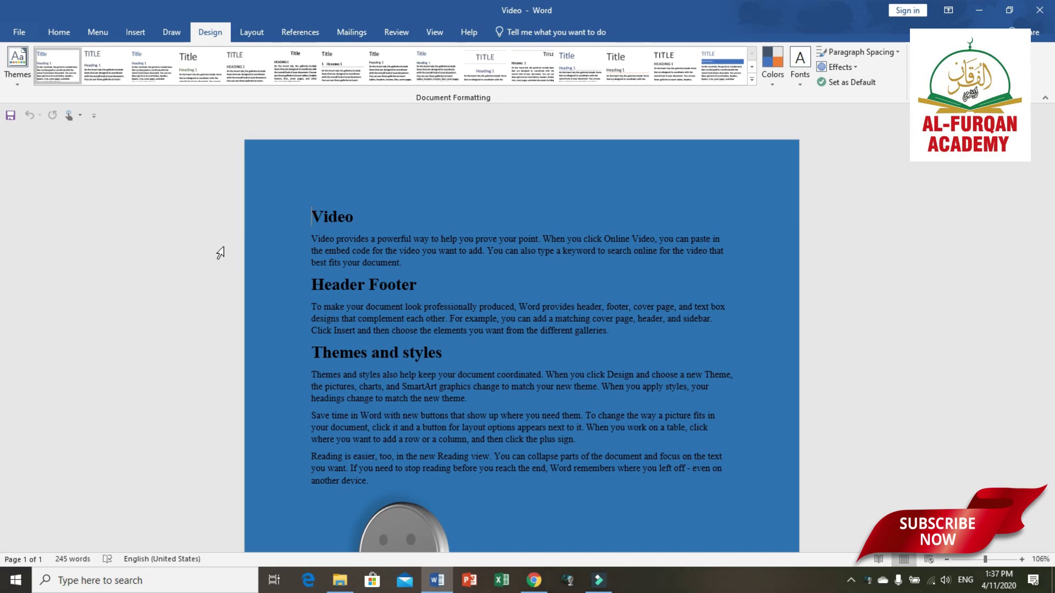
click(17, 76)
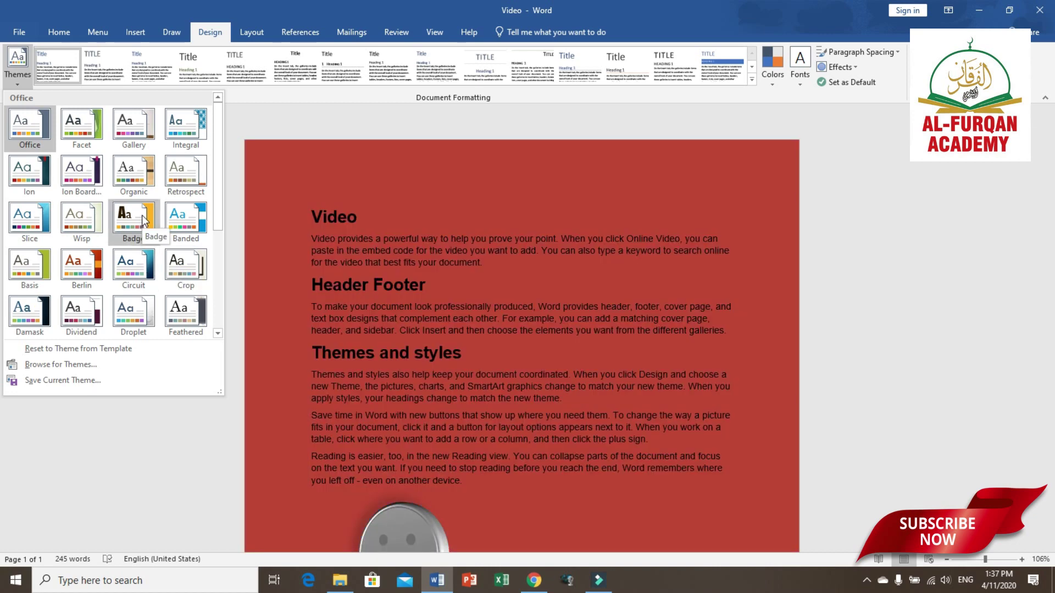
click(142, 219)
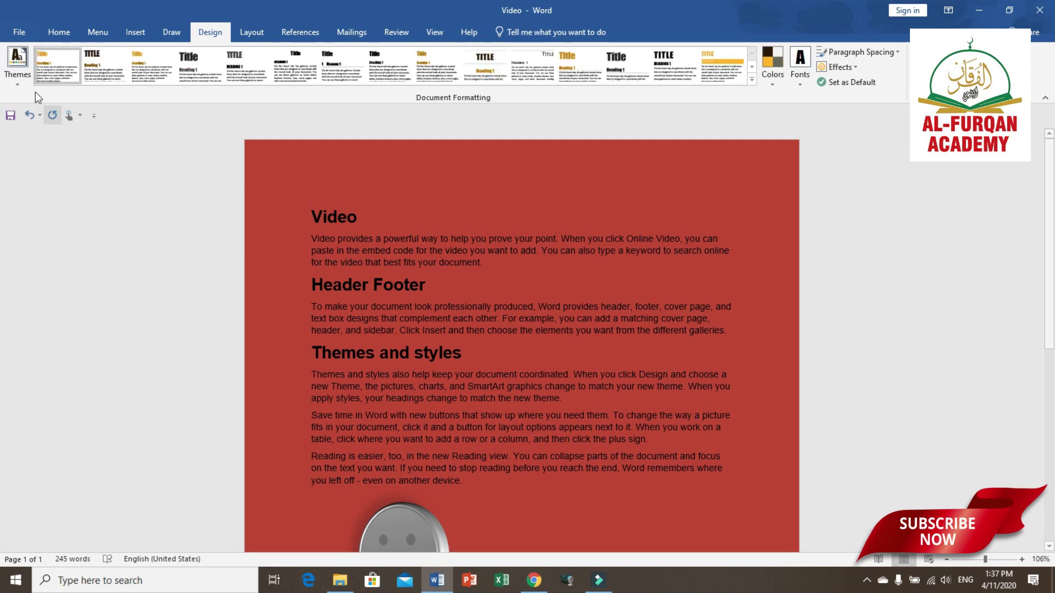
click(21, 82)
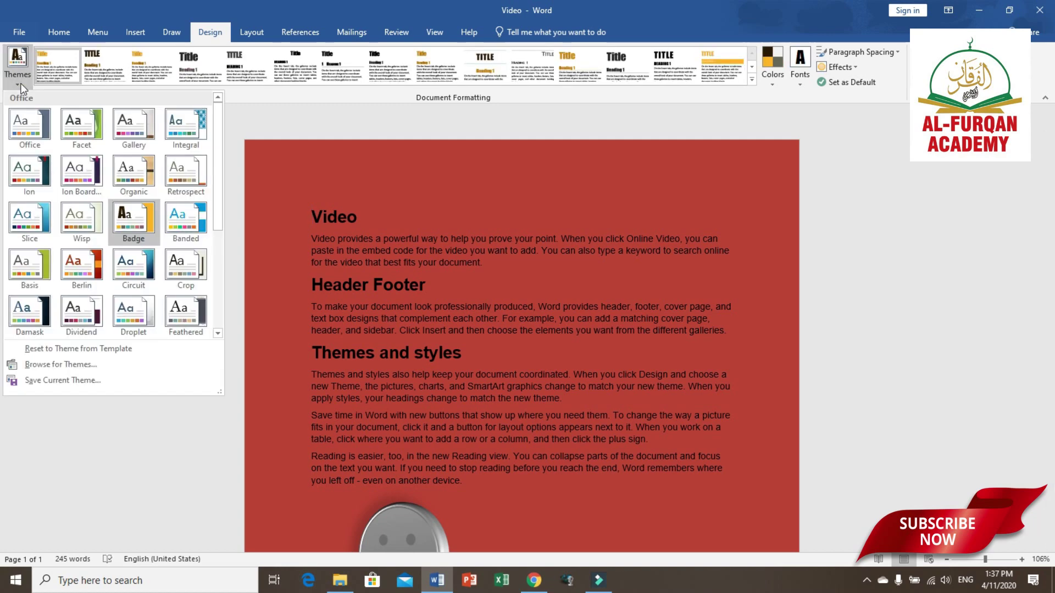
click(25, 125)
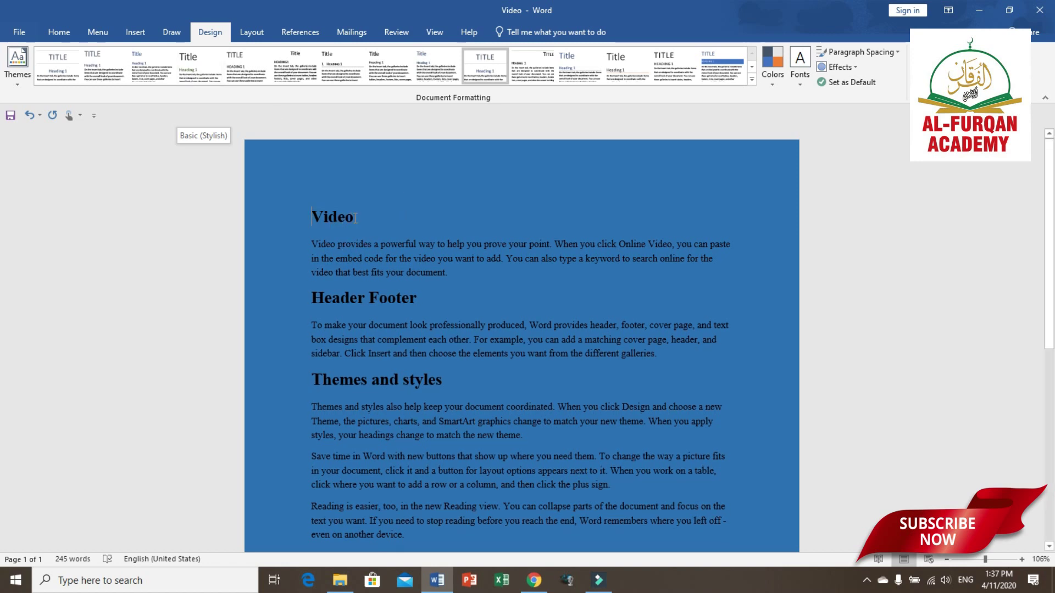
Step: Try Document Formatting style sets, ending with a left-aligned set with roomier spacing
drag(355, 218, 300, 217)
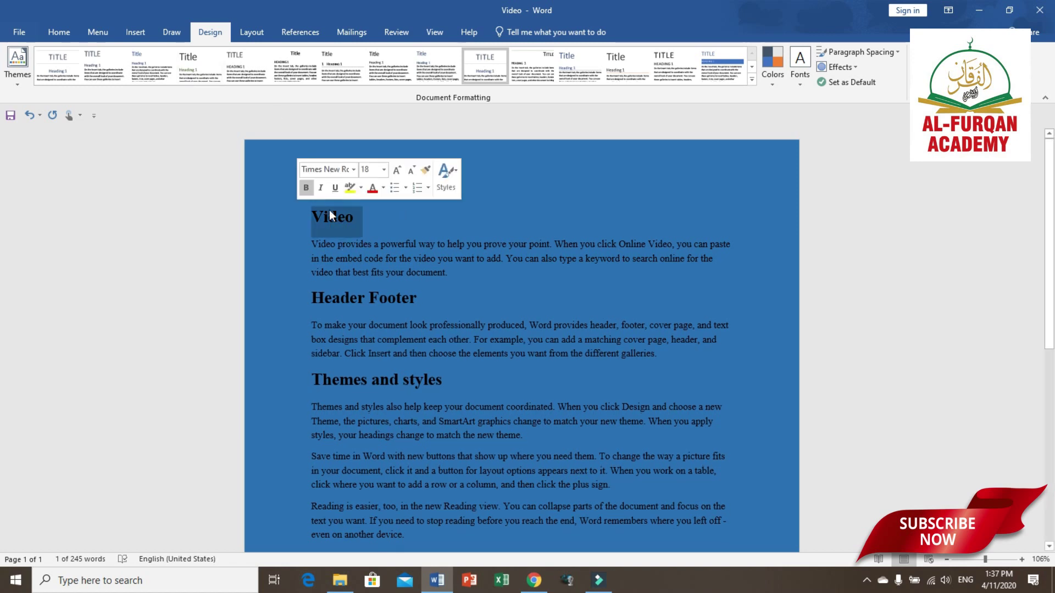
click(296, 67)
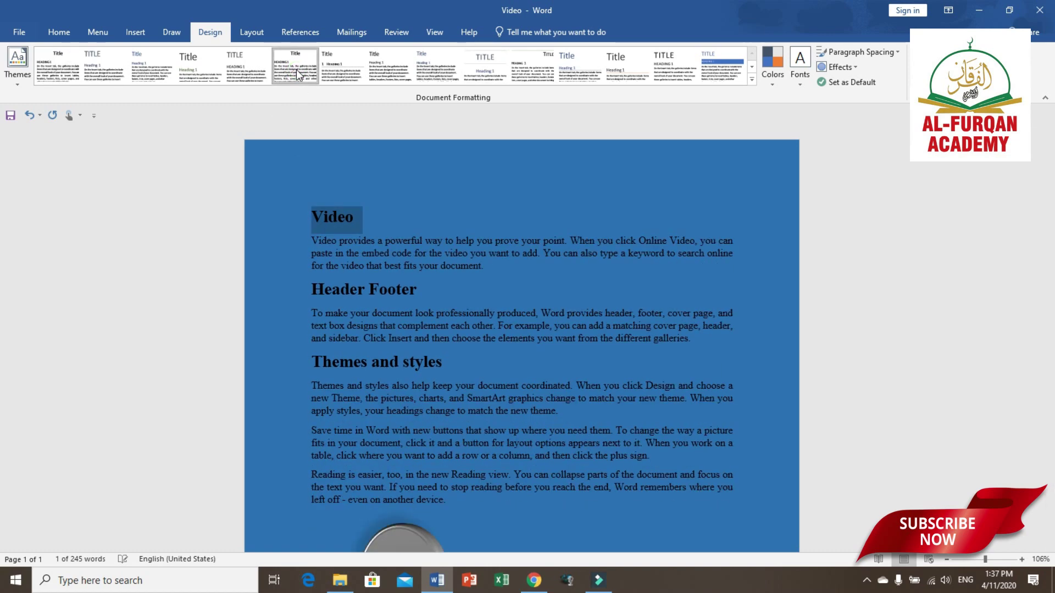
click(364, 219)
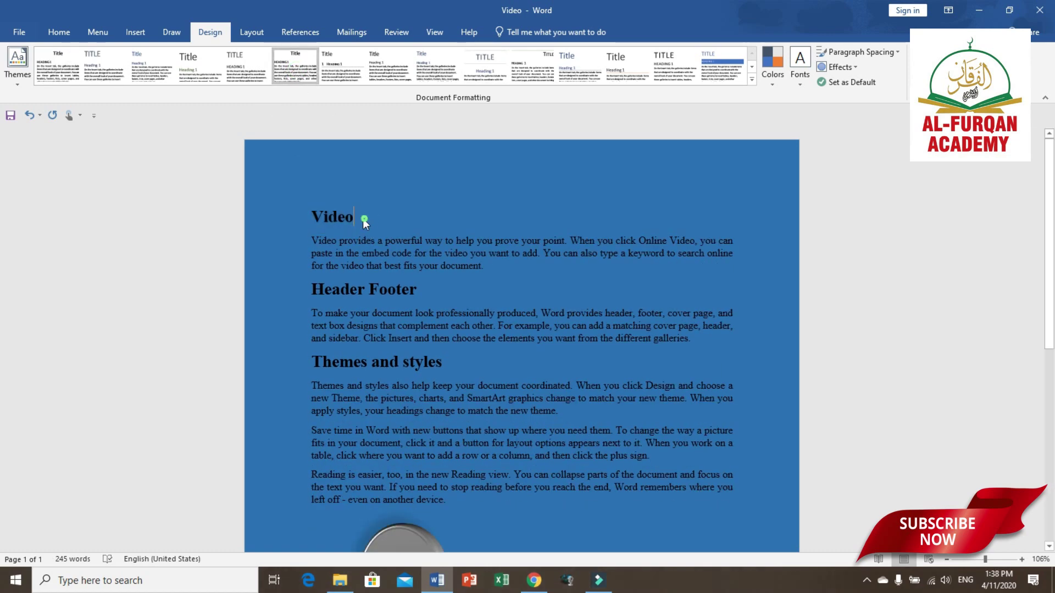
drag(319, 221, 323, 220)
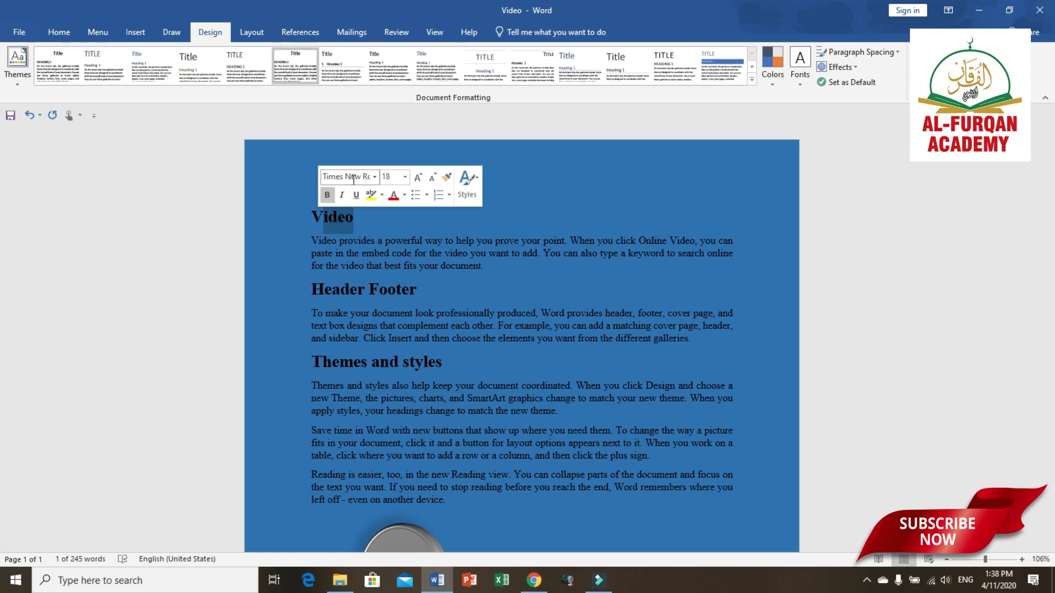
click(494, 62)
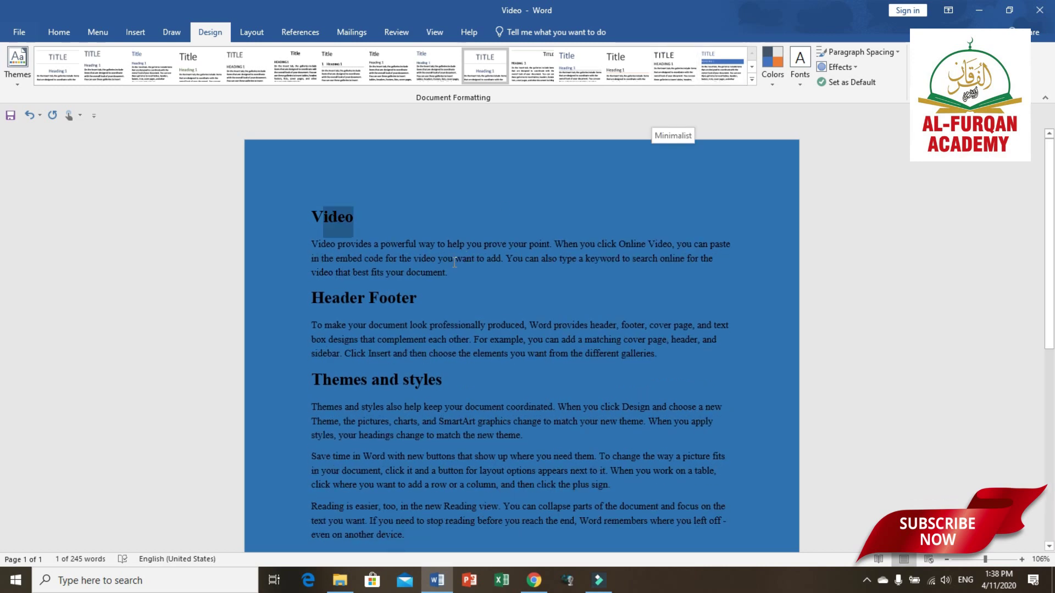
click(508, 228)
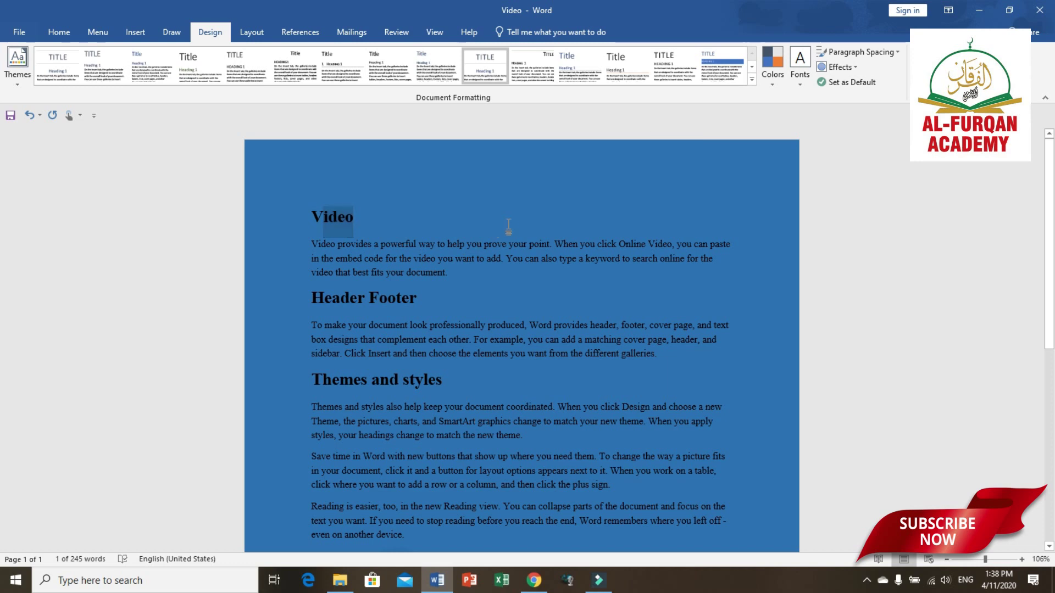
Step: Apply the Yellow theme colours, turning the page background deep red-orange
click(773, 82)
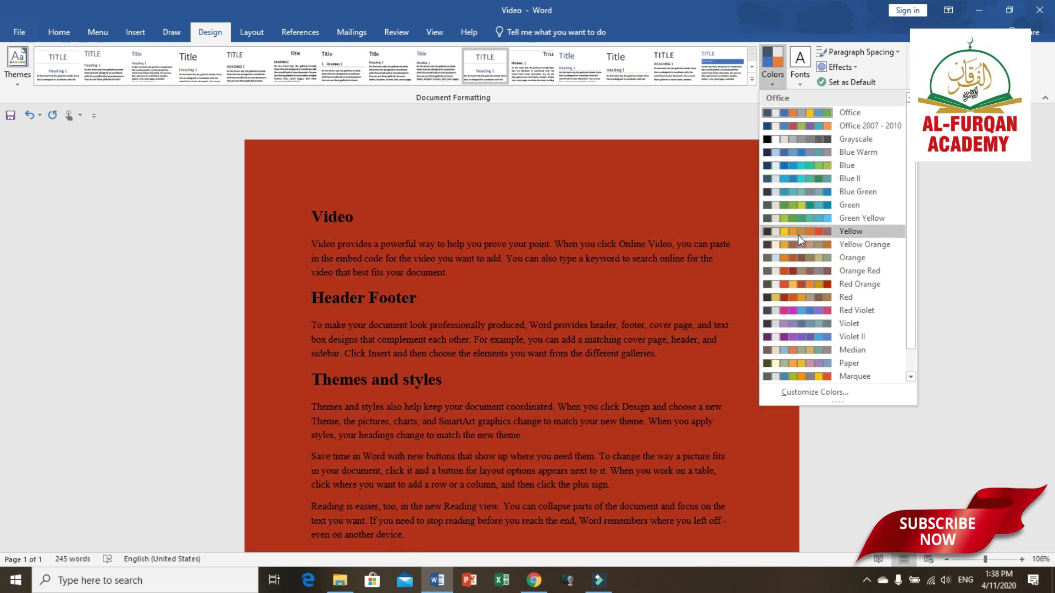
click(798, 235)
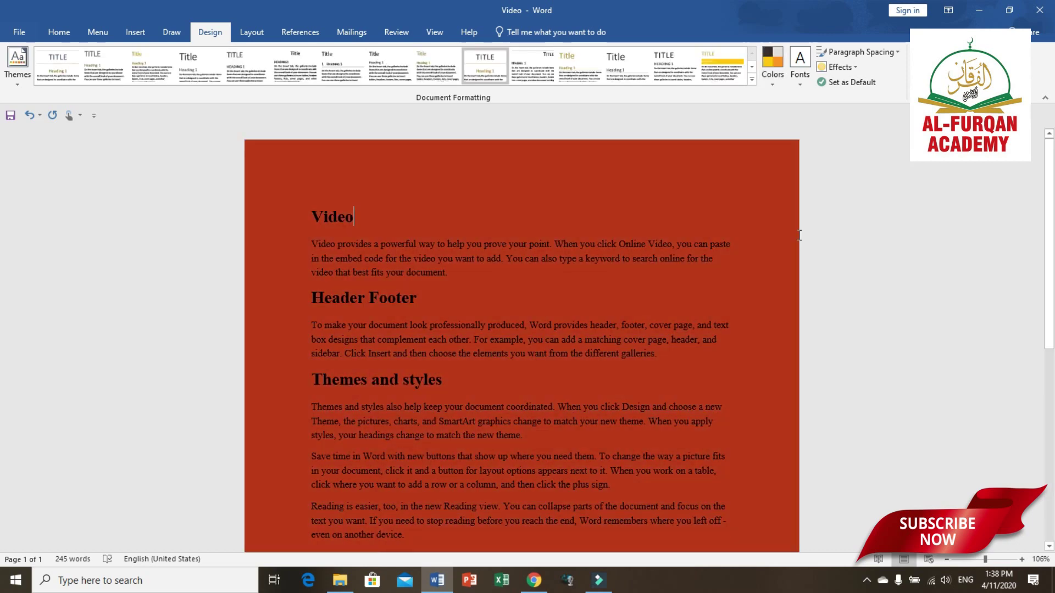
Step: Try other theme font sets, including Calibri, checking the 'Video' heading's font
click(803, 81)
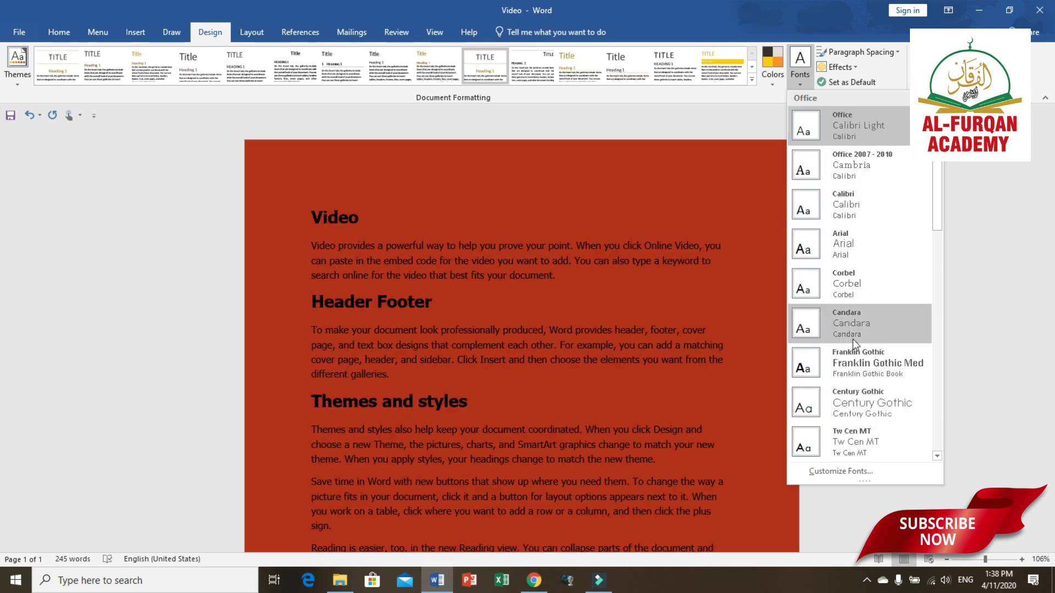
click(858, 285)
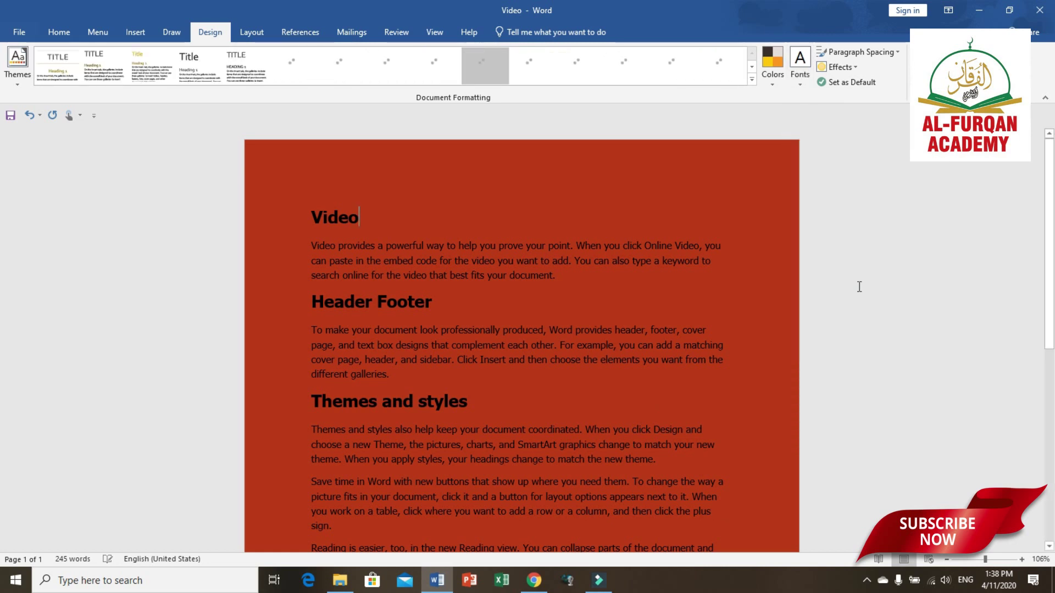
drag(363, 215, 313, 217)
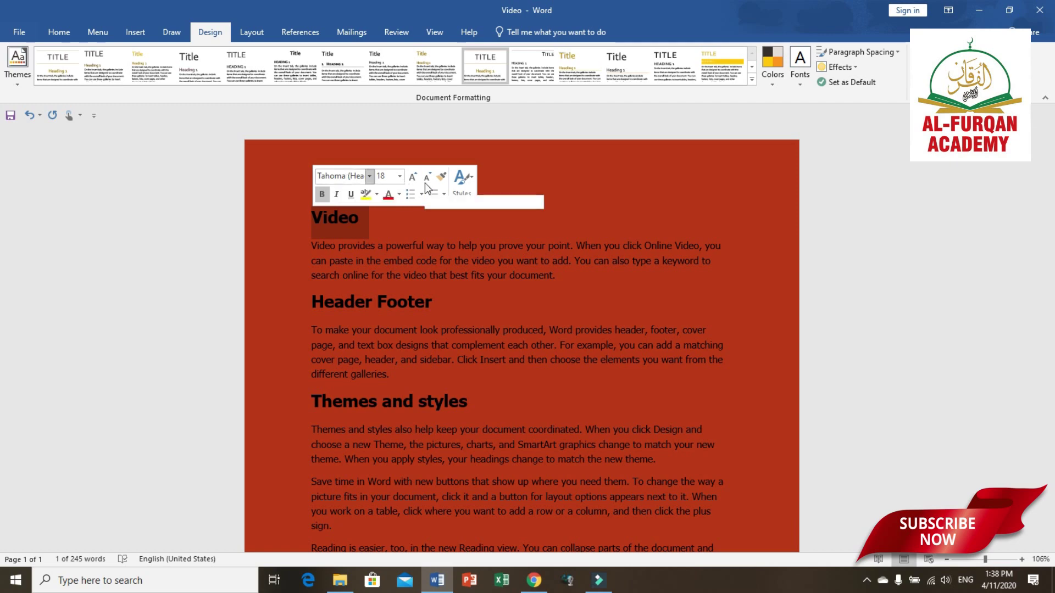
click(801, 77)
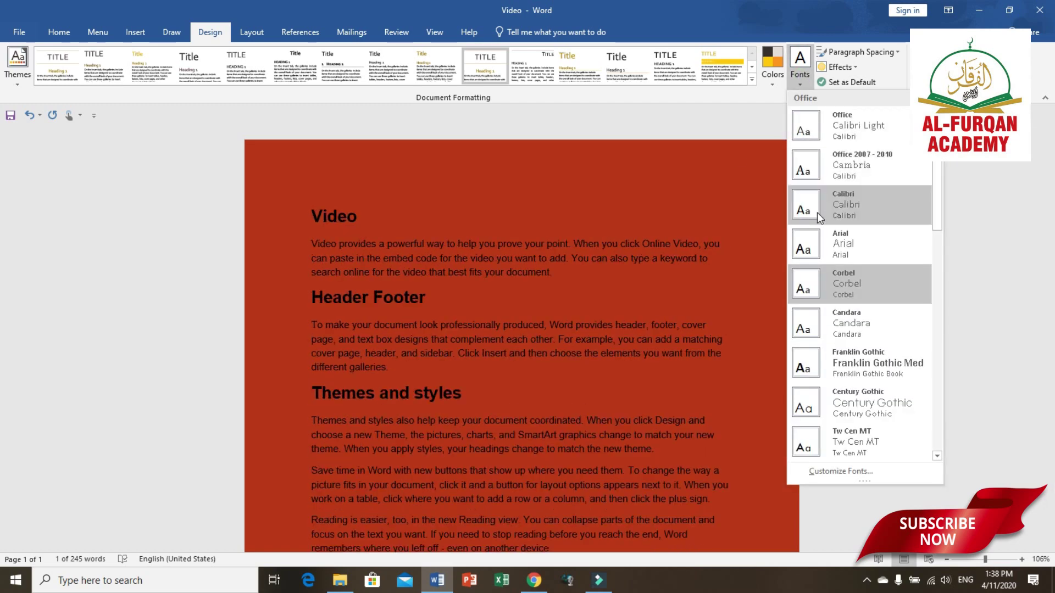
click(841, 207)
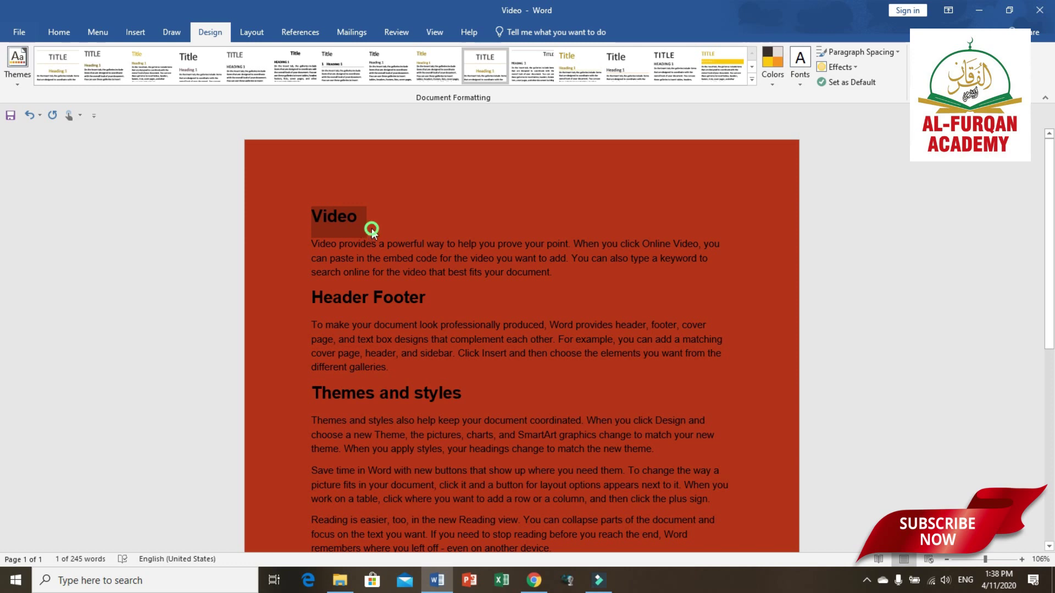
drag(370, 229, 305, 225)
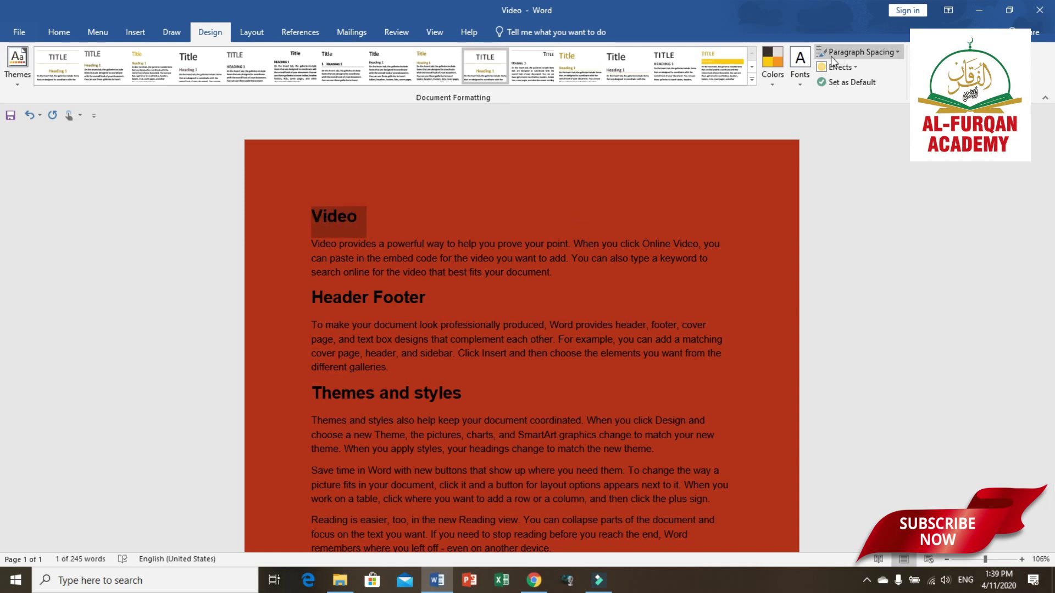
Step: Apply the Office 2007 - 2010 (Cambria) theme font set to the document
click(801, 66)
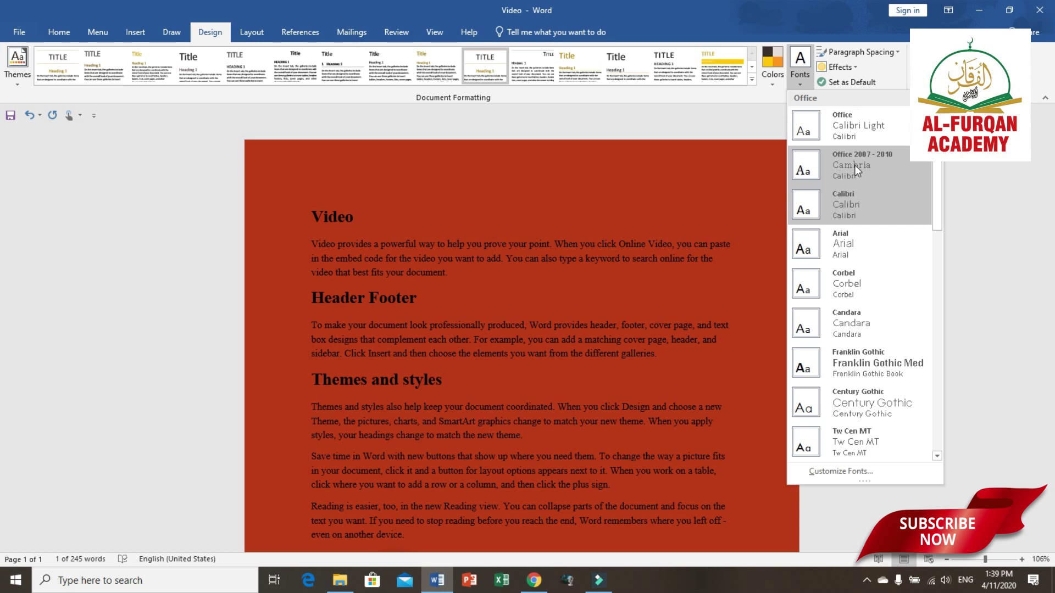
click(882, 163)
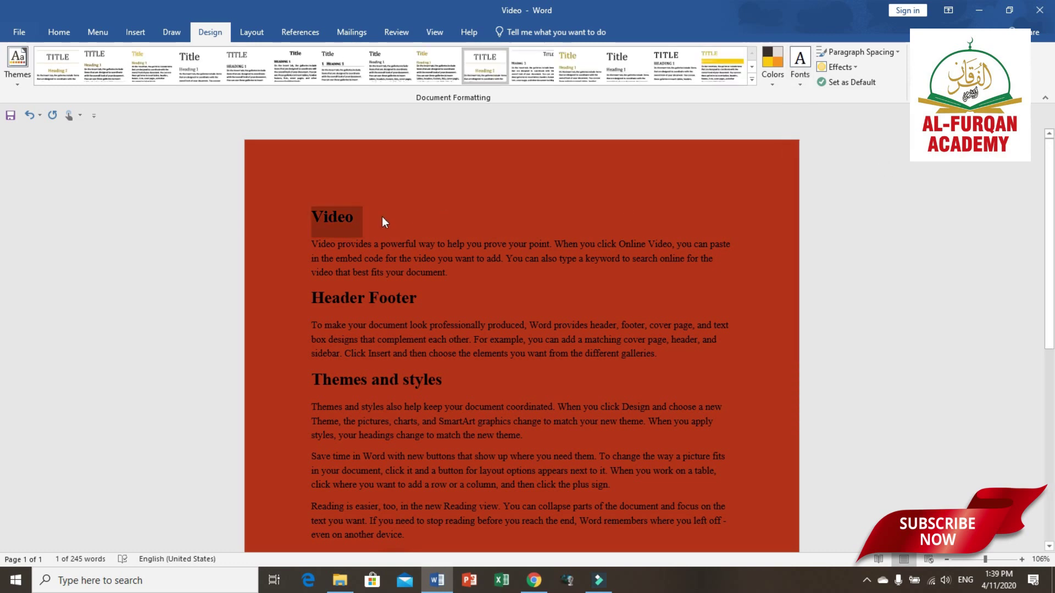
drag(386, 216, 329, 221)
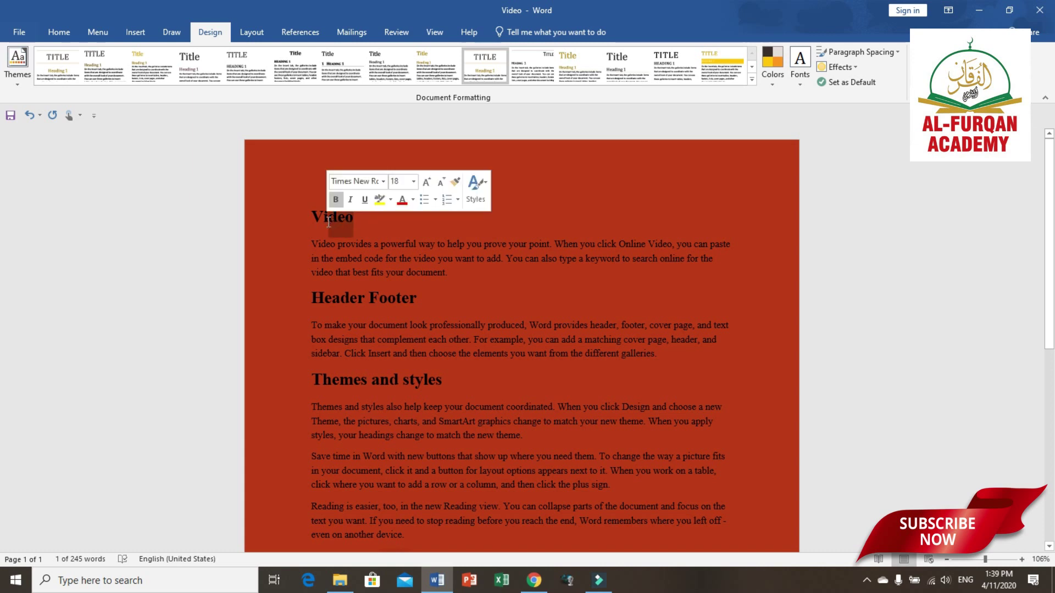
click(641, 198)
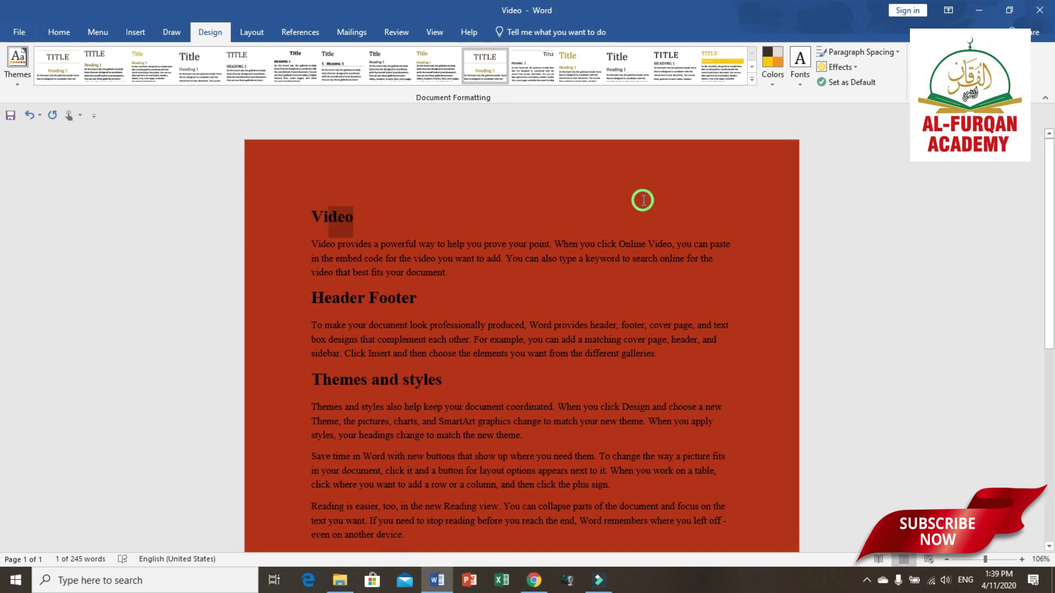
click(883, 55)
Step: Apply Relaxed paragraph spacing to the whole document
click(455, 176)
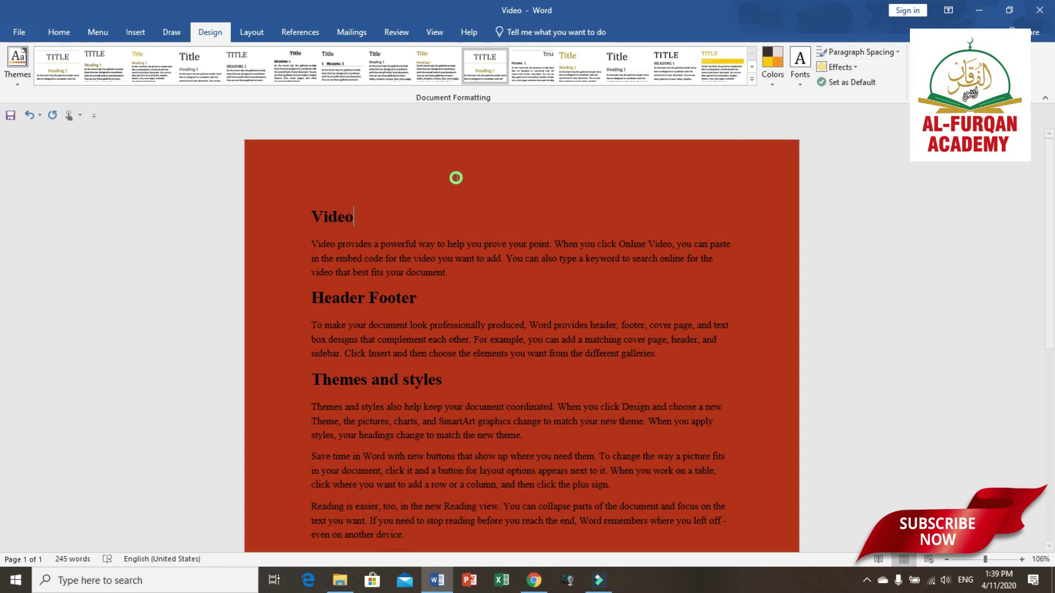
drag(313, 216, 693, 585)
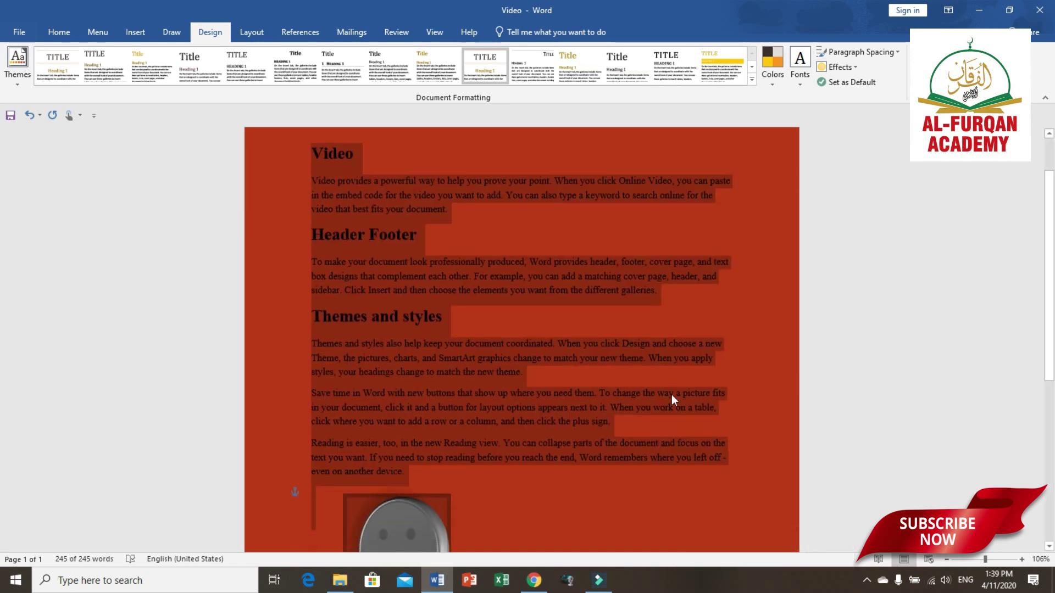
click(862, 55)
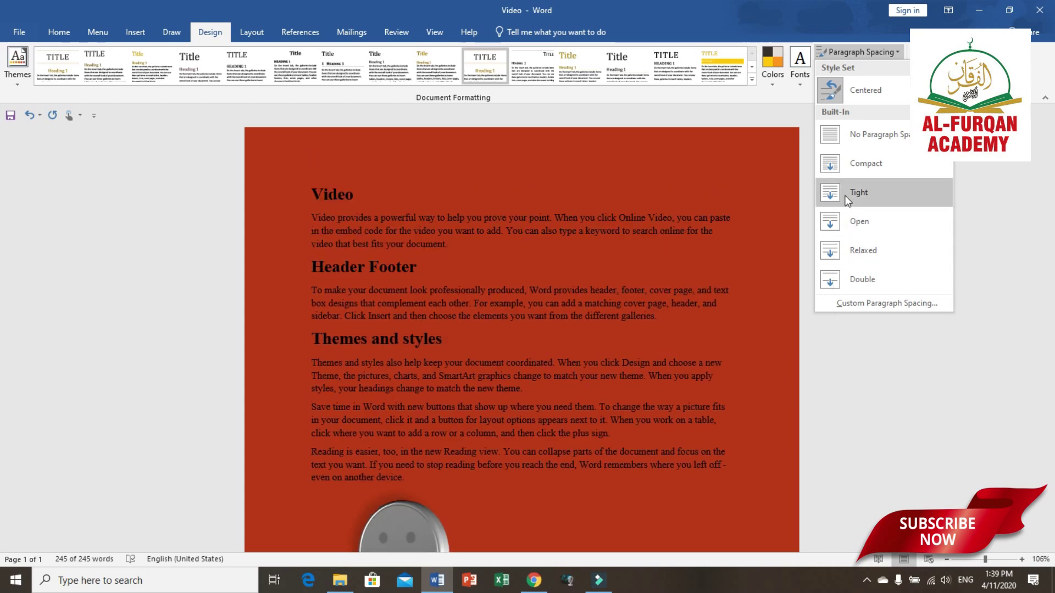
mouse_move(862, 249)
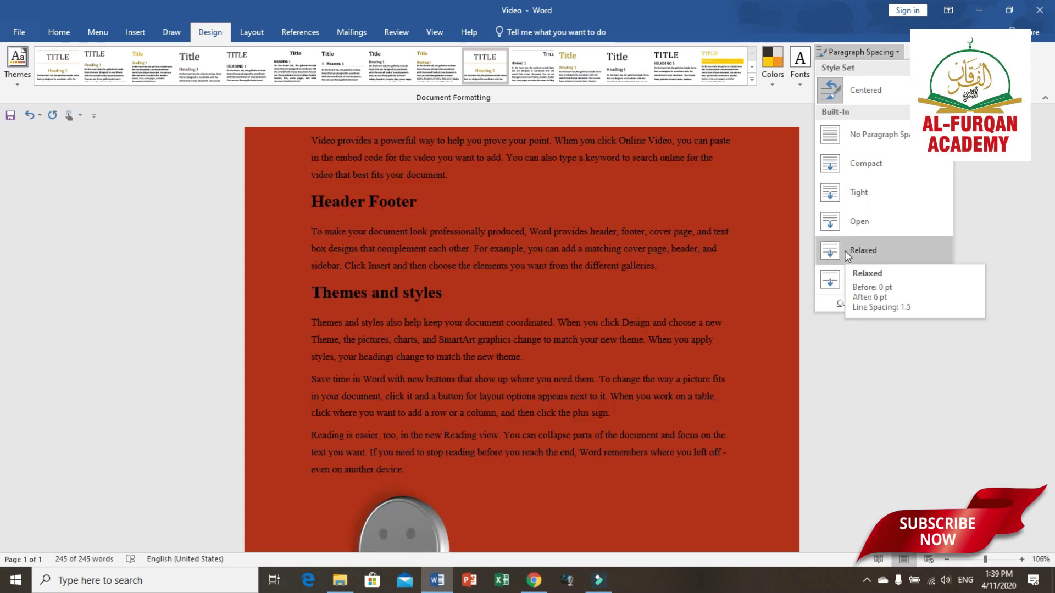
click(845, 250)
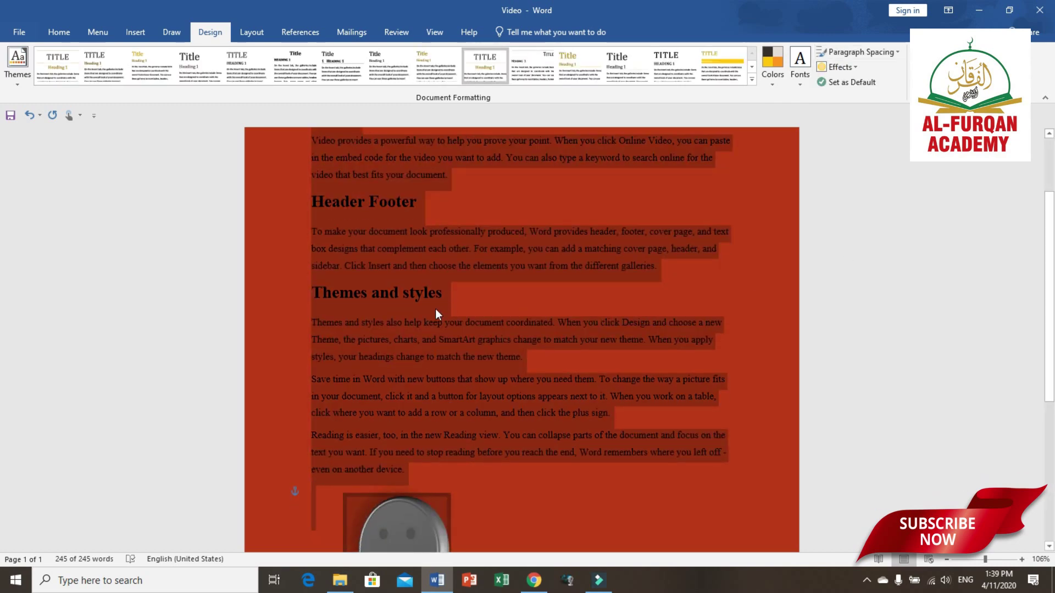
scroll(435, 309, up, 3)
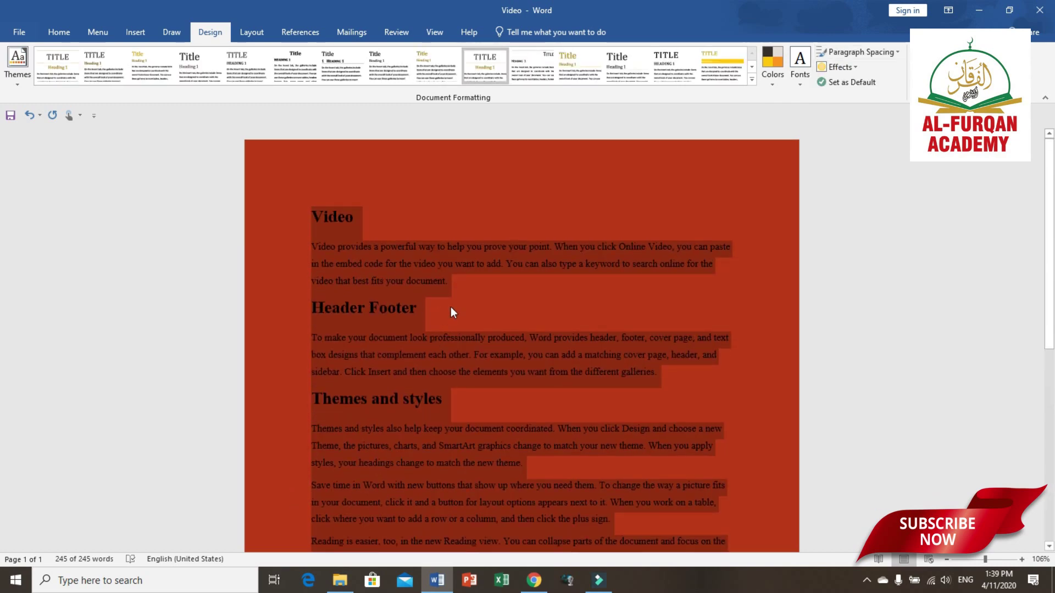
click(450, 312)
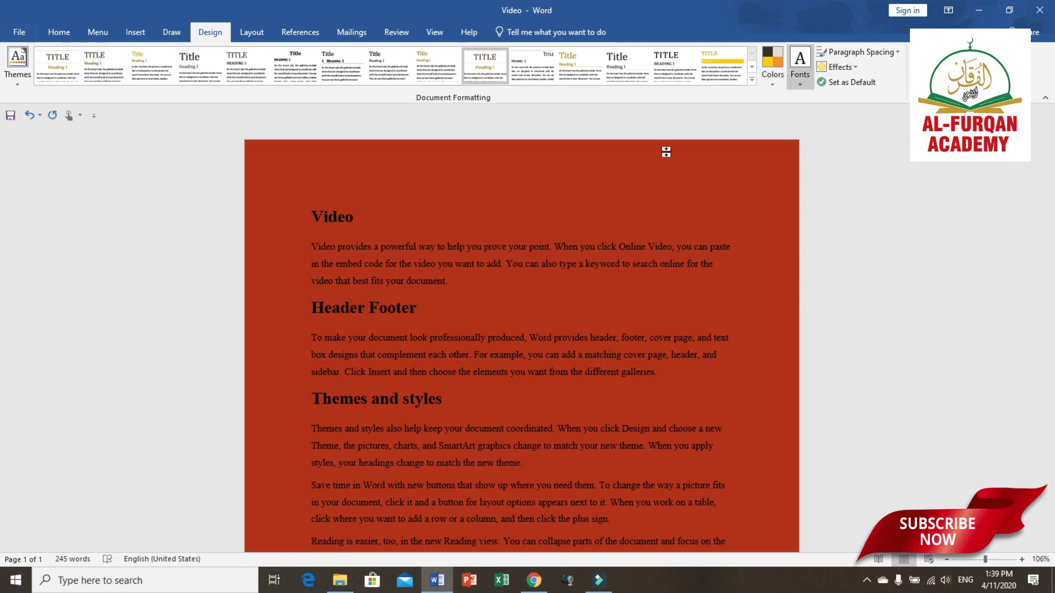
Step: Try Double paragraph spacing on all text, then undo it
key(ctrl+a)
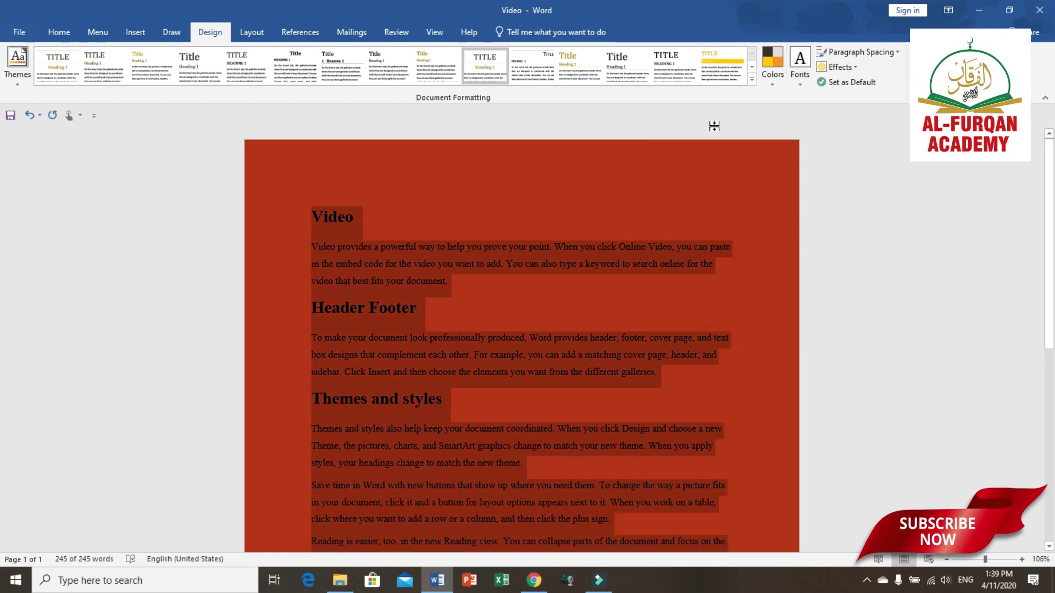
click(866, 47)
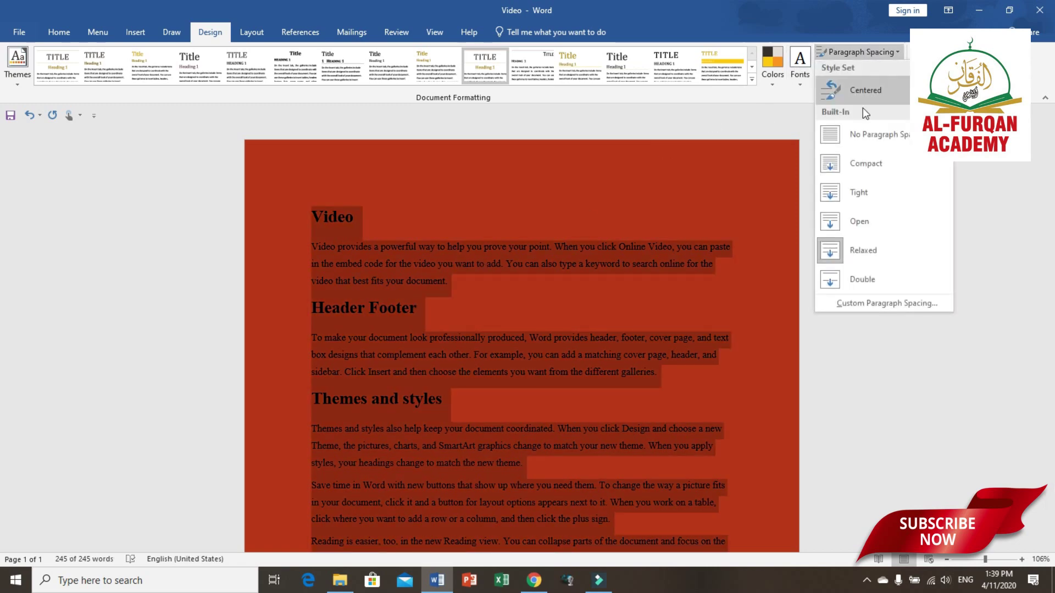
click(842, 280)
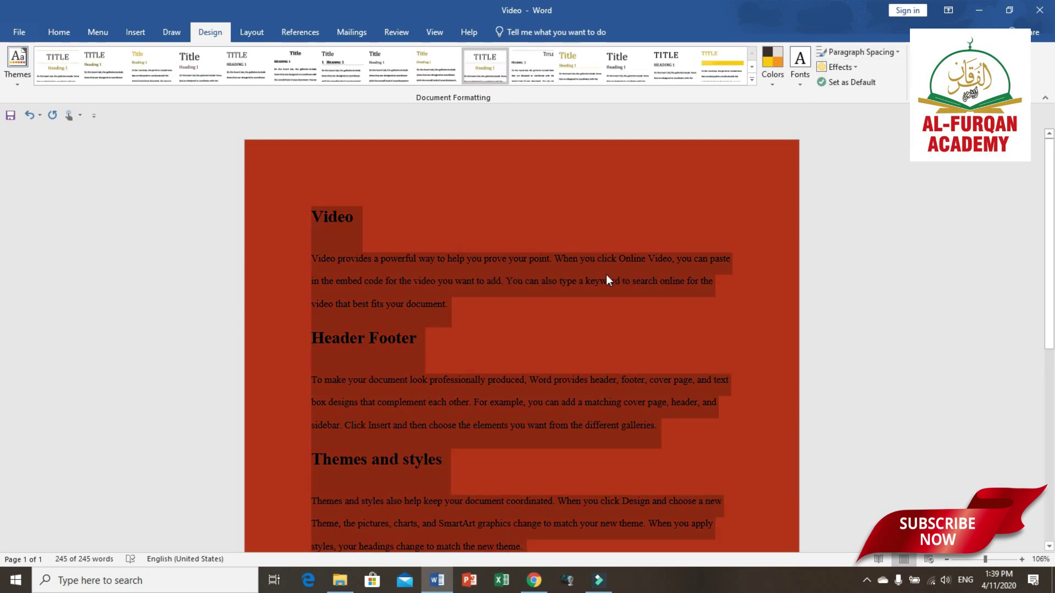
click(528, 348)
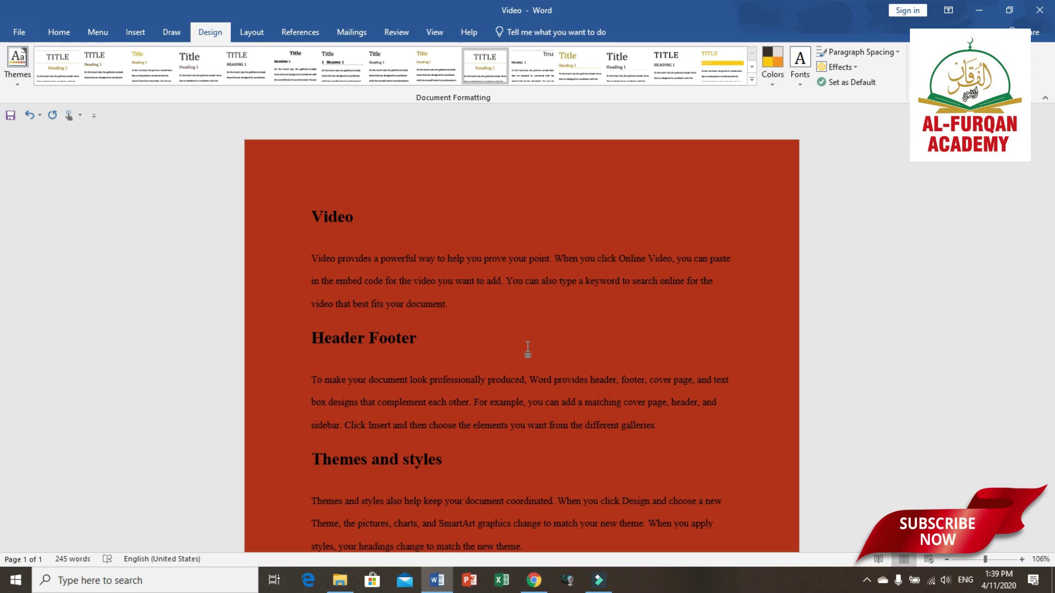
key(ctrl+z)
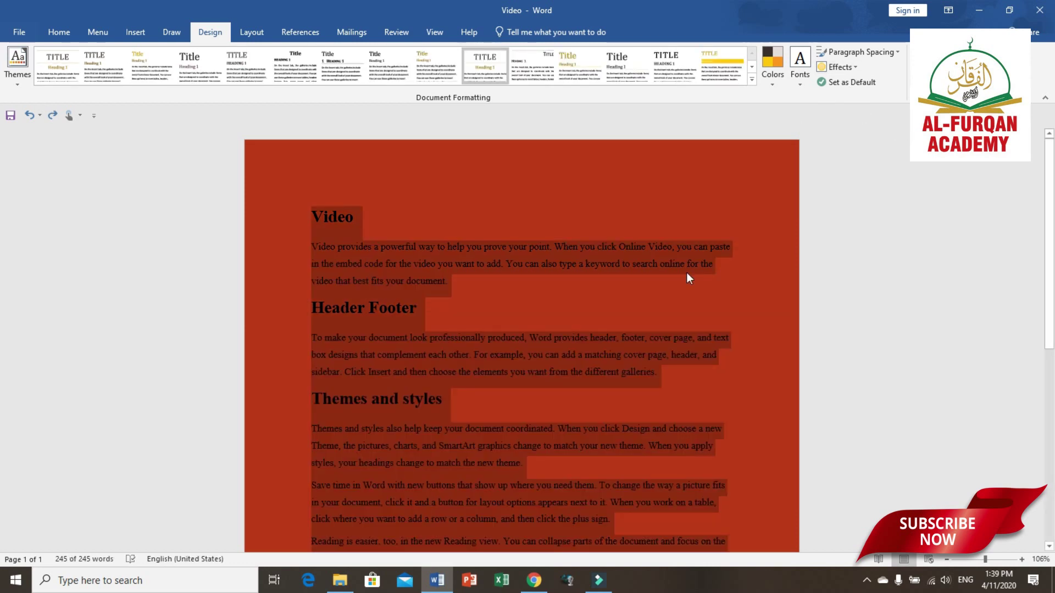
Step: Try the Frosted Glass theme effect, then settle on Extreme Shadow
click(677, 286)
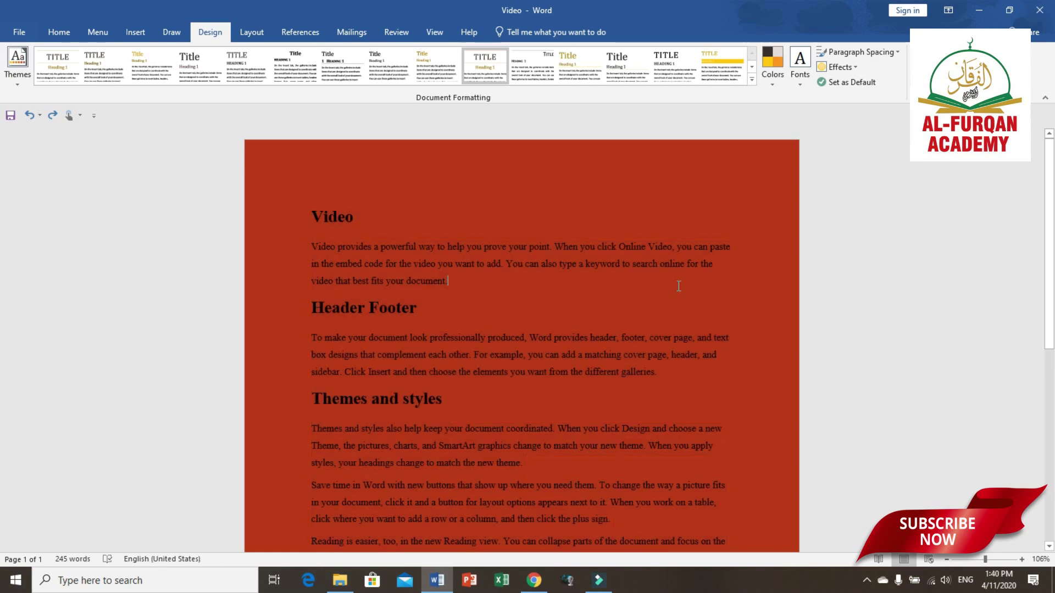
scroll(678, 285, down, 4)
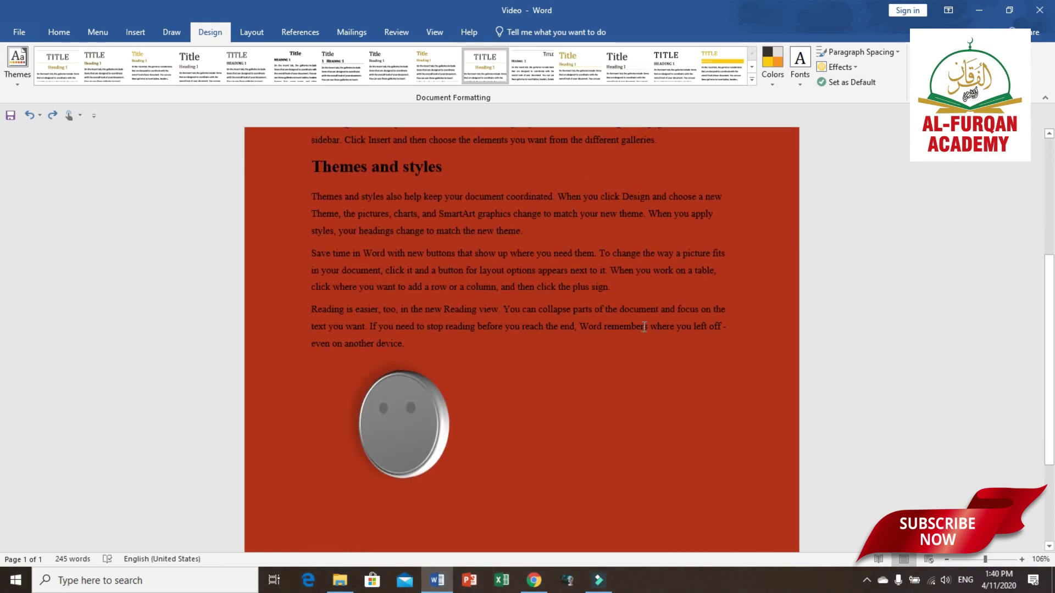
scroll(640, 327, down, 1)
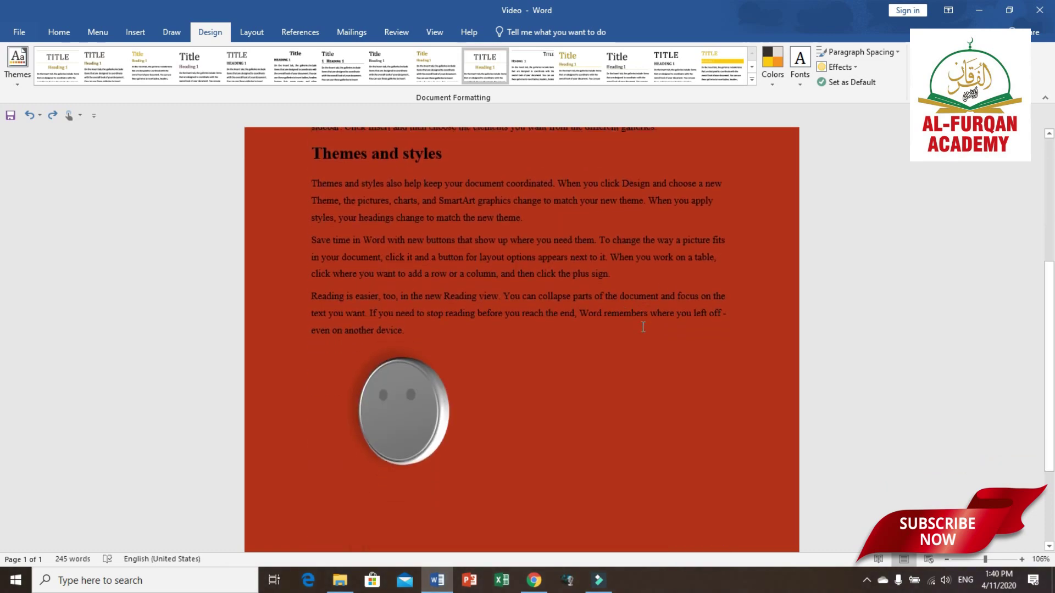
click(856, 67)
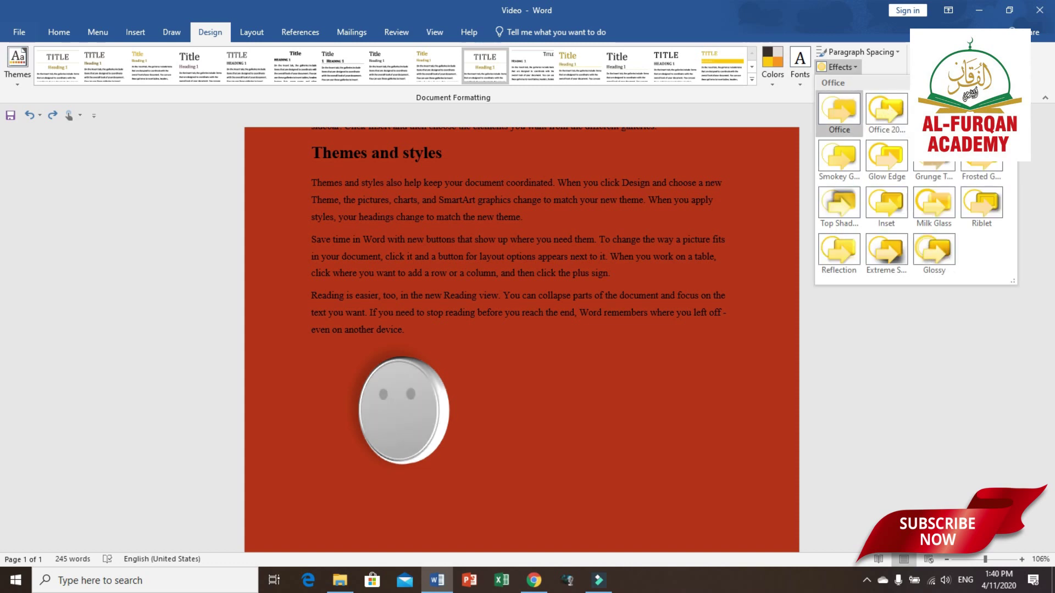
click(982, 165)
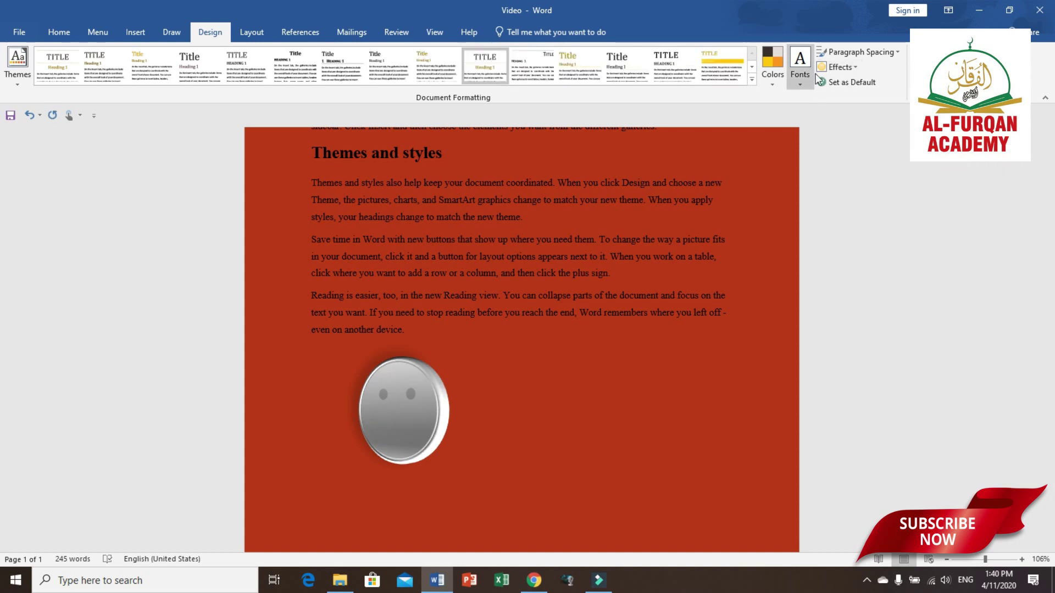
click(840, 67)
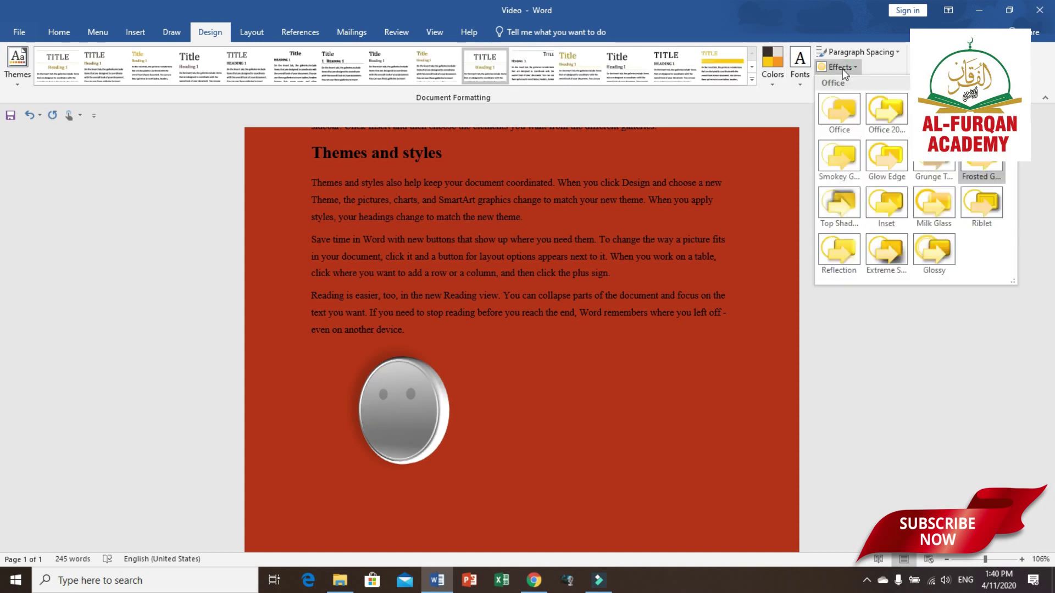
click(889, 256)
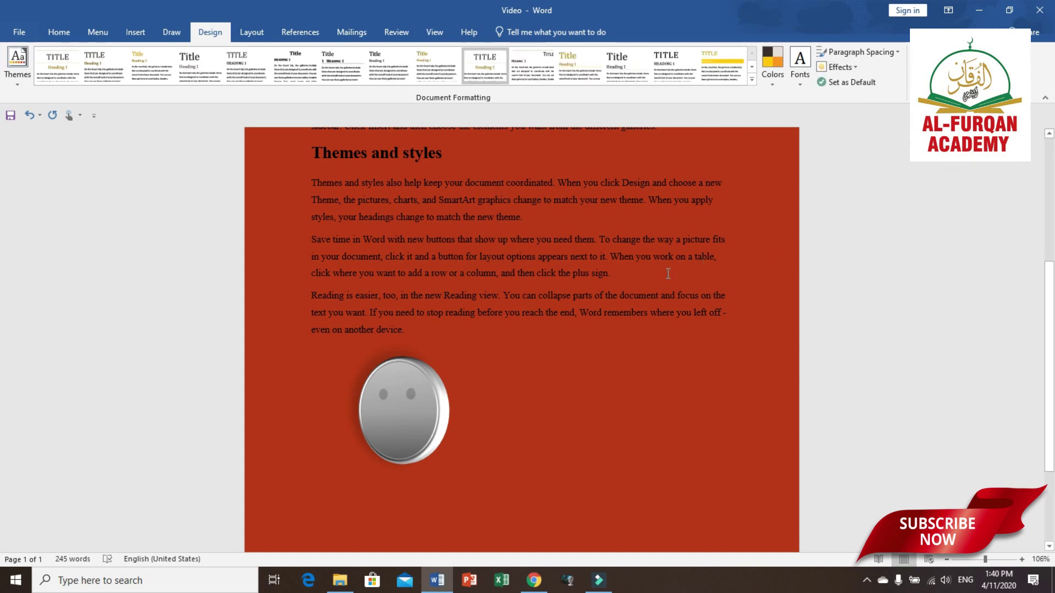
Step: Save the current style set and theme as default, then show the watermark choices
click(849, 84)
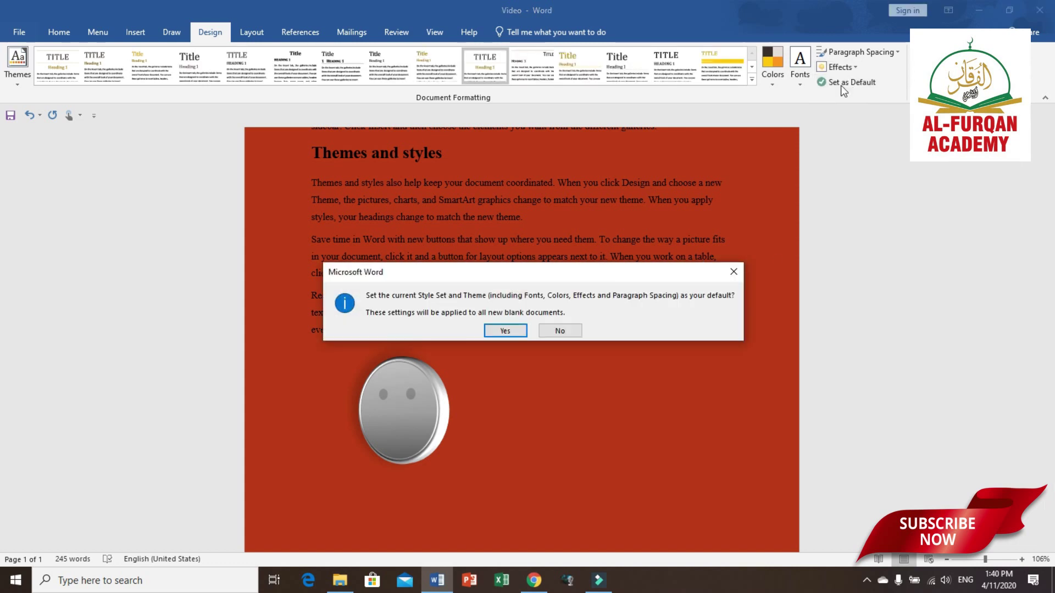
click(499, 332)
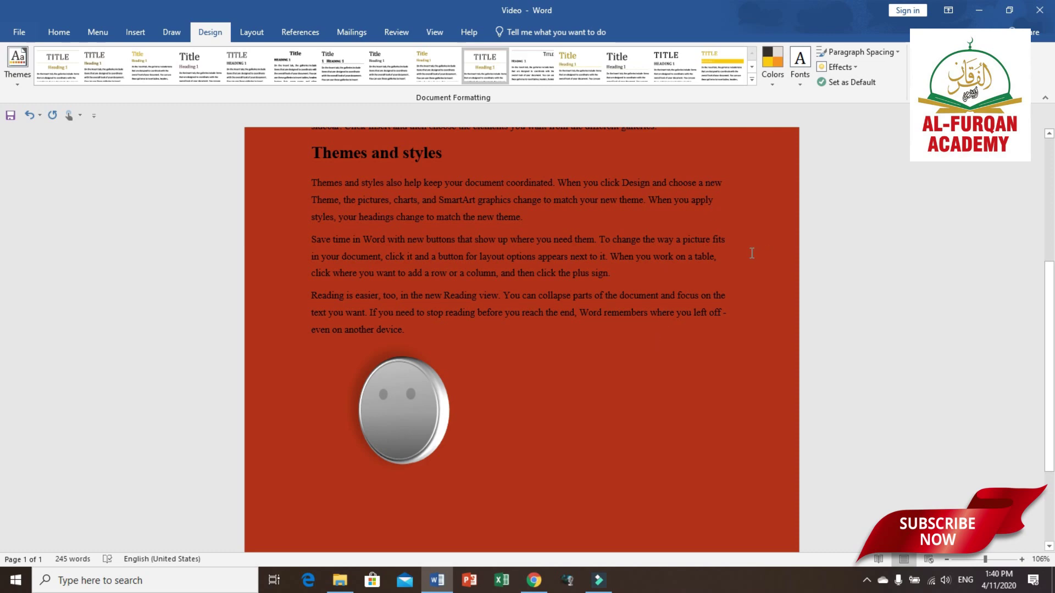
scroll(714, 254, up, 5)
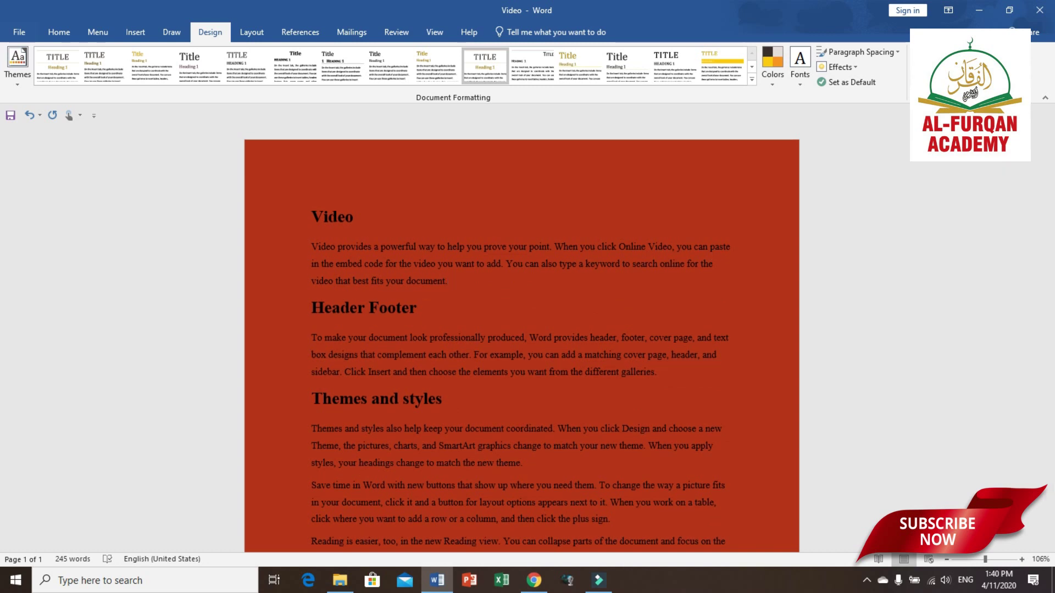
click(928, 65)
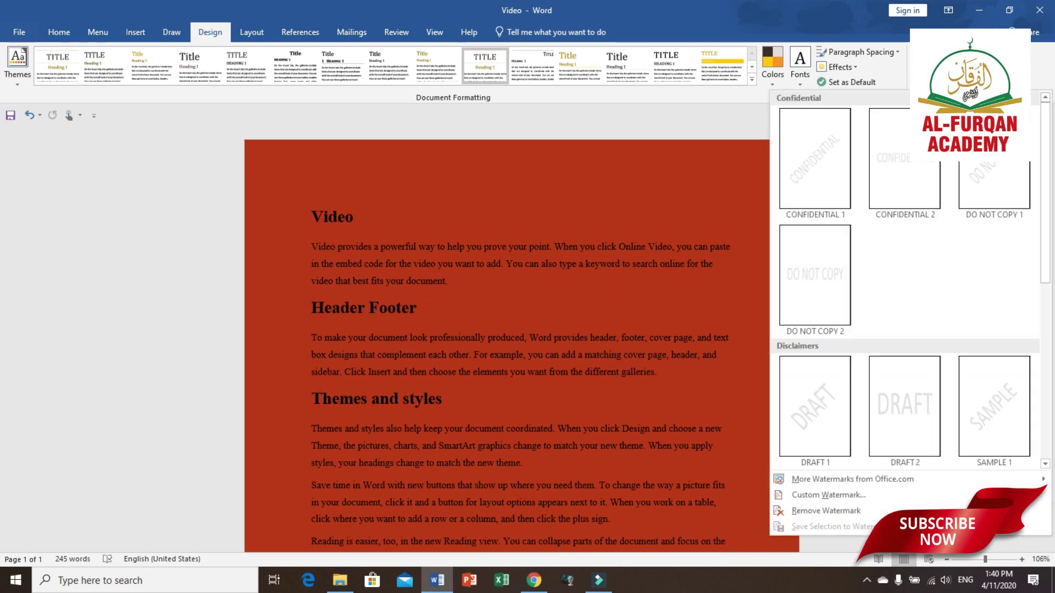
Step: Add the logo picture from F:\Al furqan as a washed-out custom picture watermark
click(802, 494)
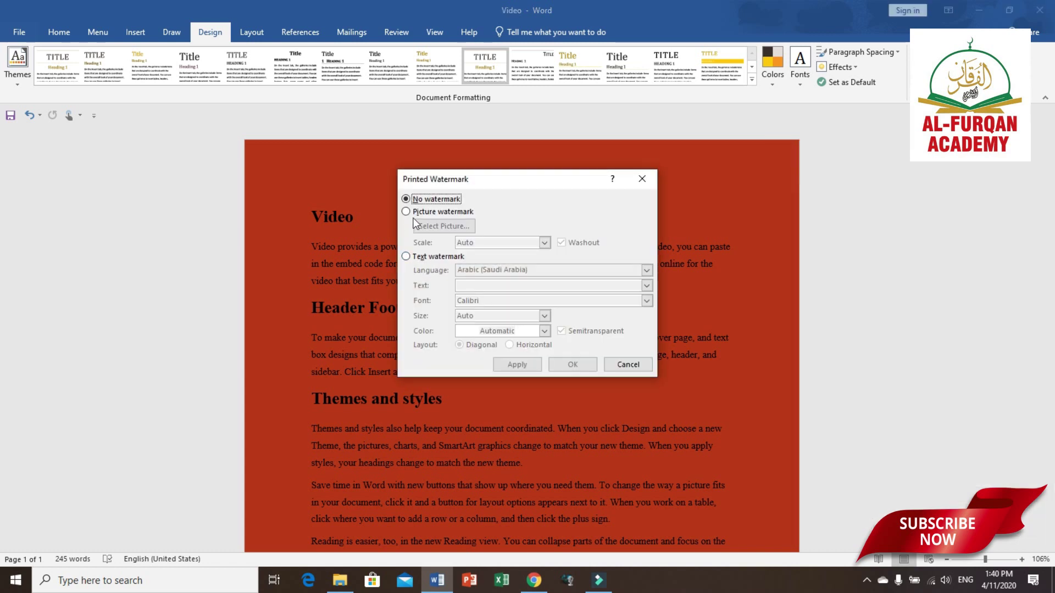
click(408, 210)
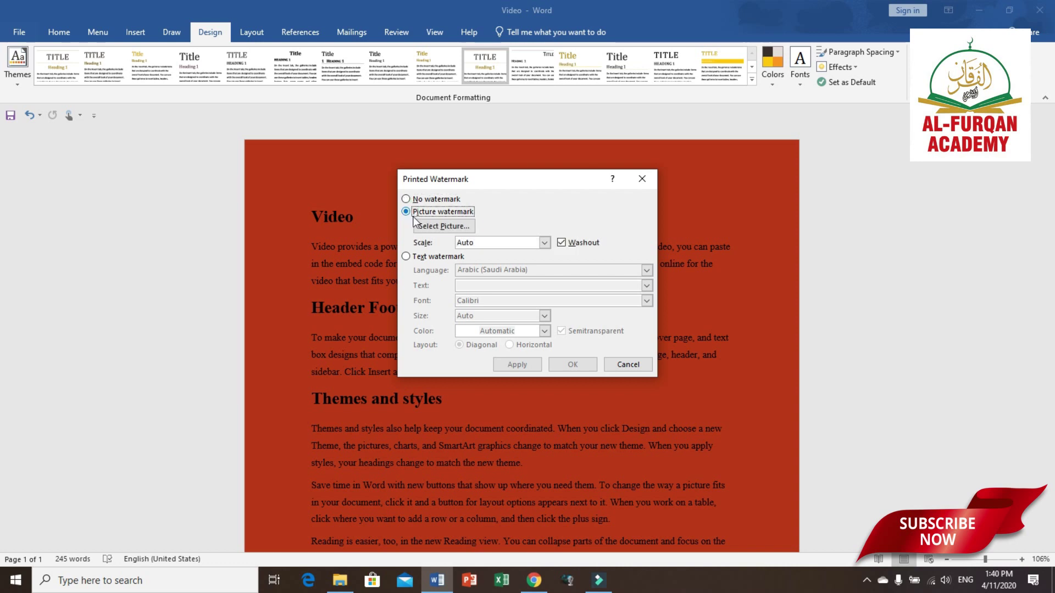
click(436, 225)
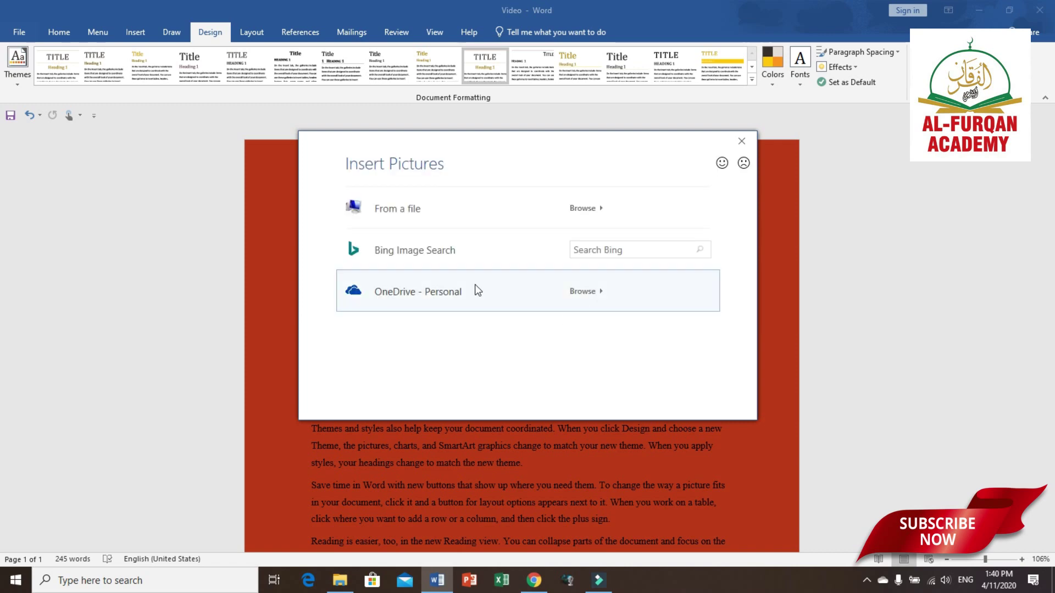
click(408, 212)
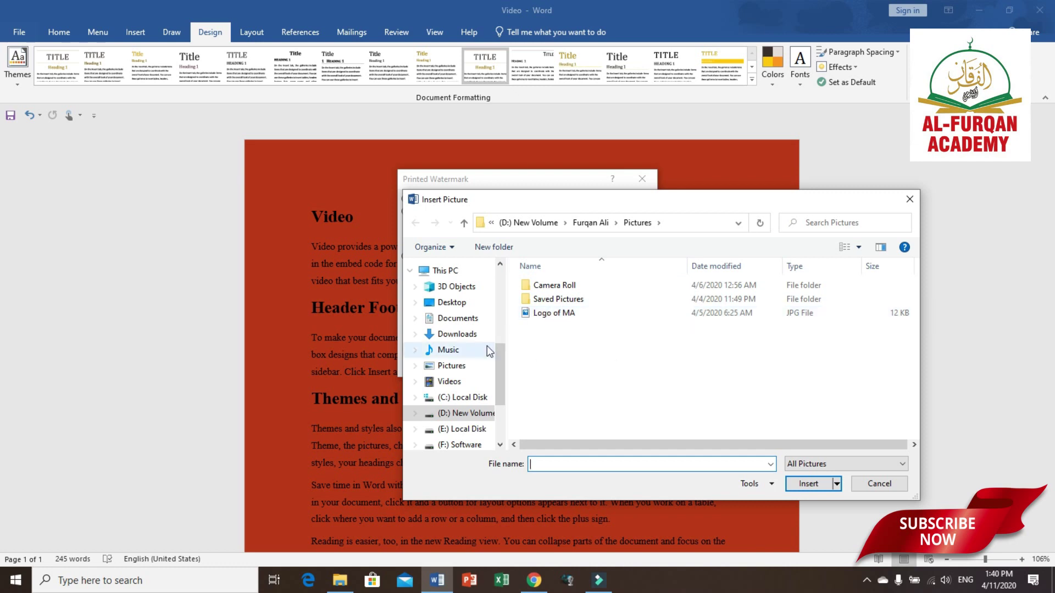
click(461, 431)
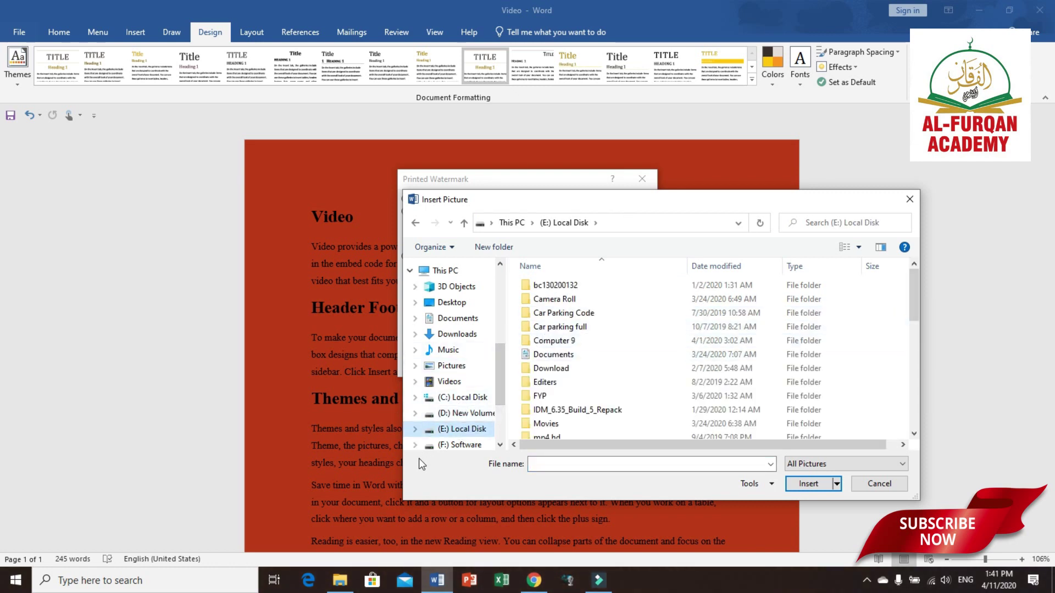
click(452, 445)
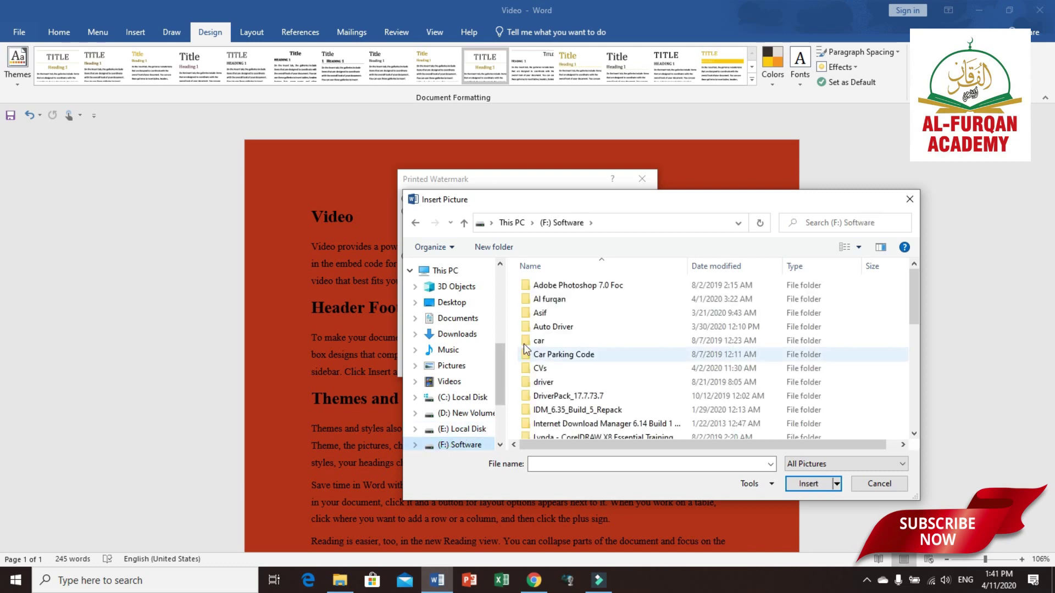
double_click(547, 301)
double_click(556, 310)
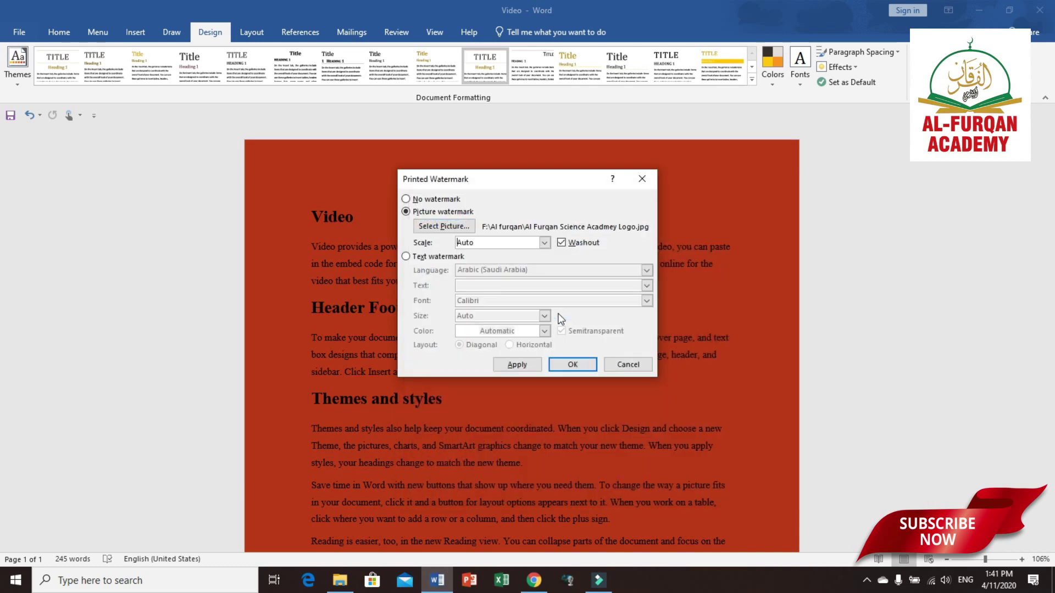
click(571, 364)
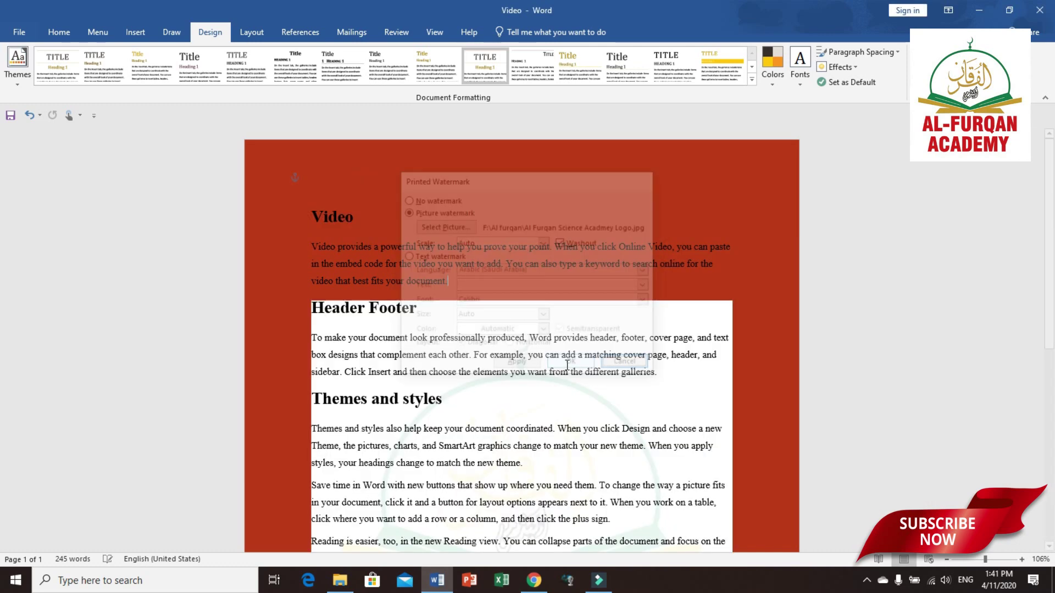
Step: Set the page colour to No Color, leaving a white page behind the logo watermark
scroll(509, 414, down, 5)
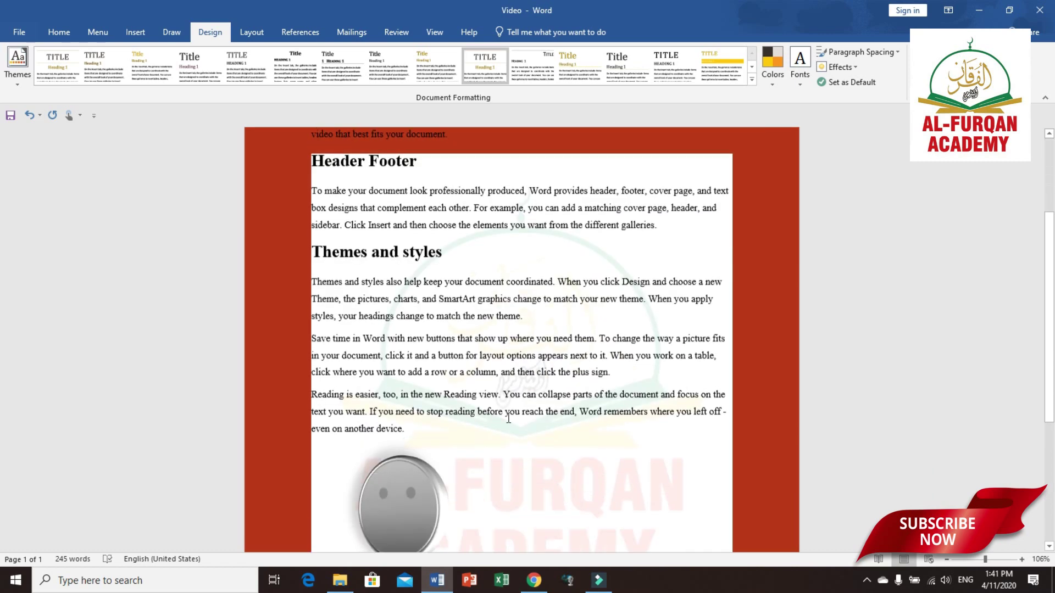
scroll(507, 418, down, 2)
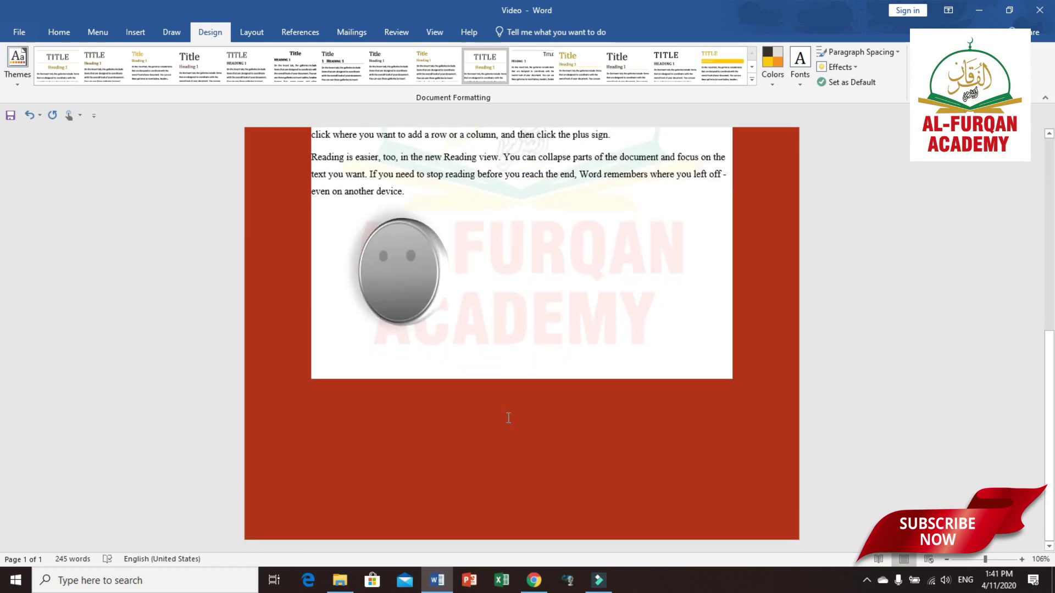
scroll(507, 417, up, 7)
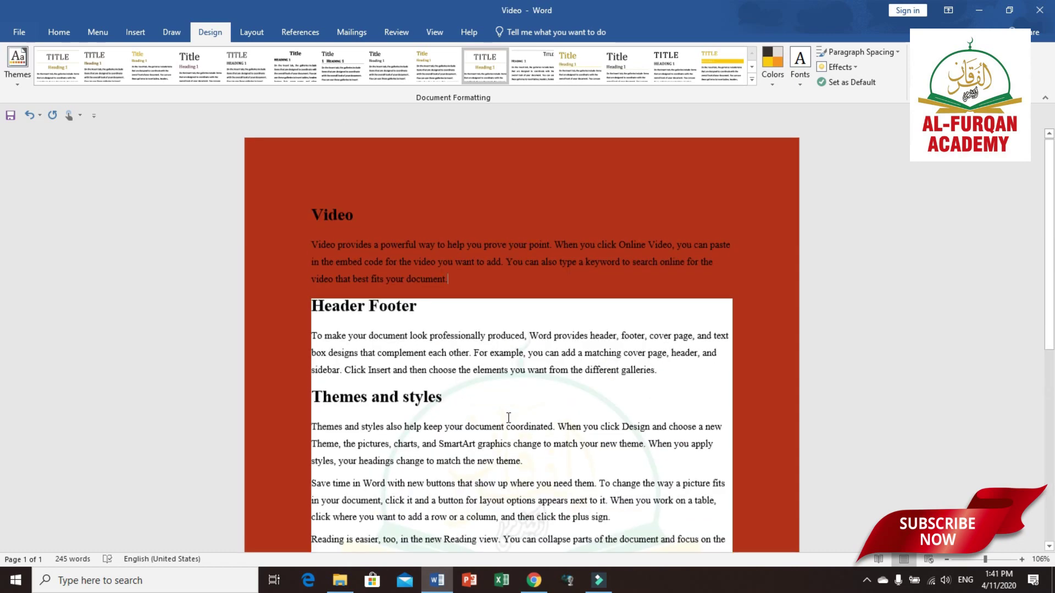
click(714, 198)
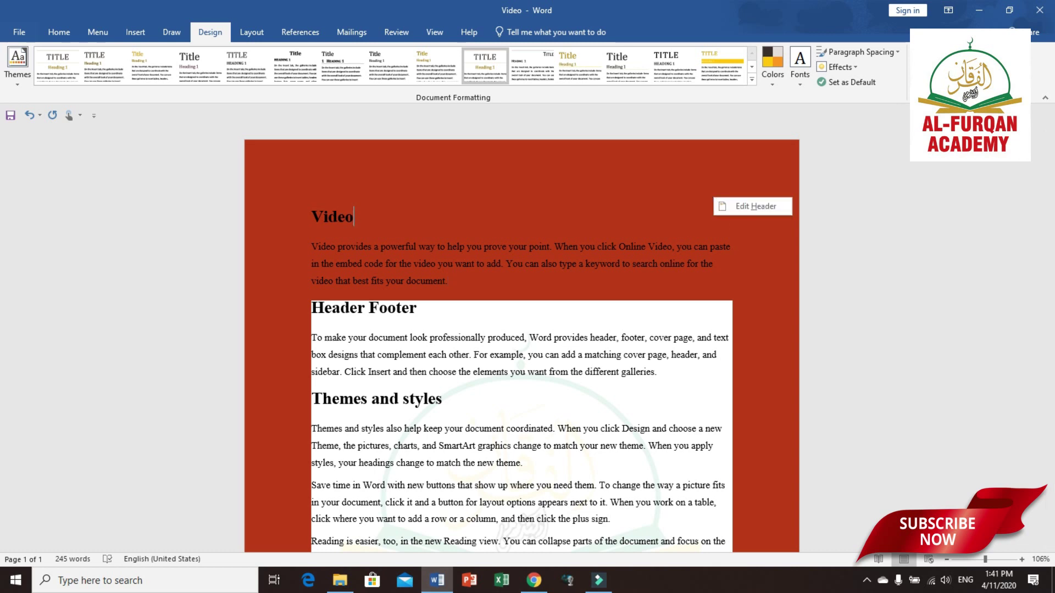
click(956, 63)
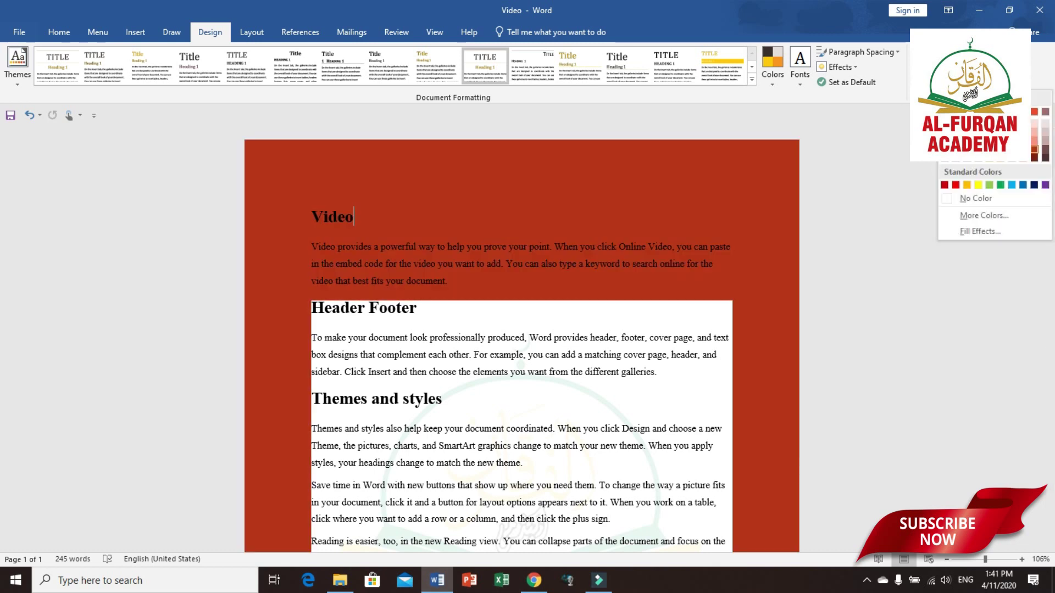
click(945, 112)
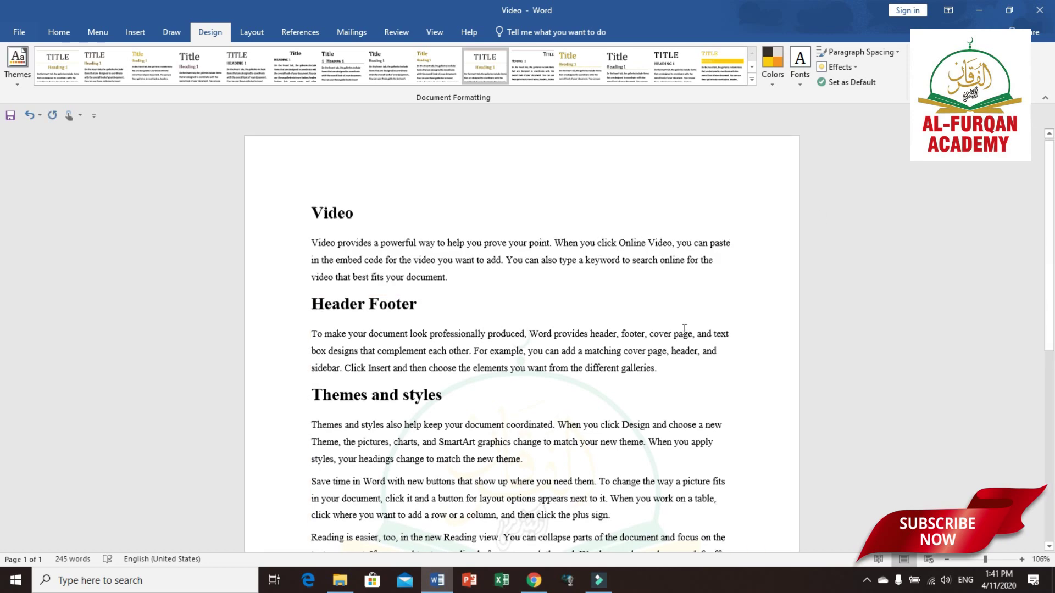
scroll(709, 308, down, 3)
scroll(685, 330, down, 3)
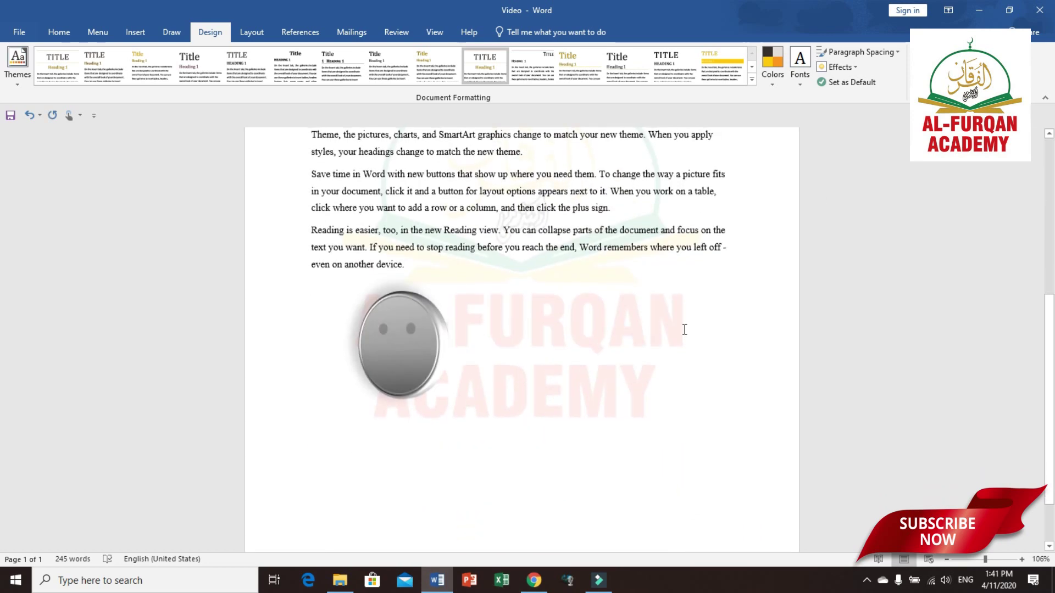
scroll(684, 330, up, 6)
scroll(684, 329, down, 6)
scroll(686, 334, down, 1)
scroll(685, 335, up, 1)
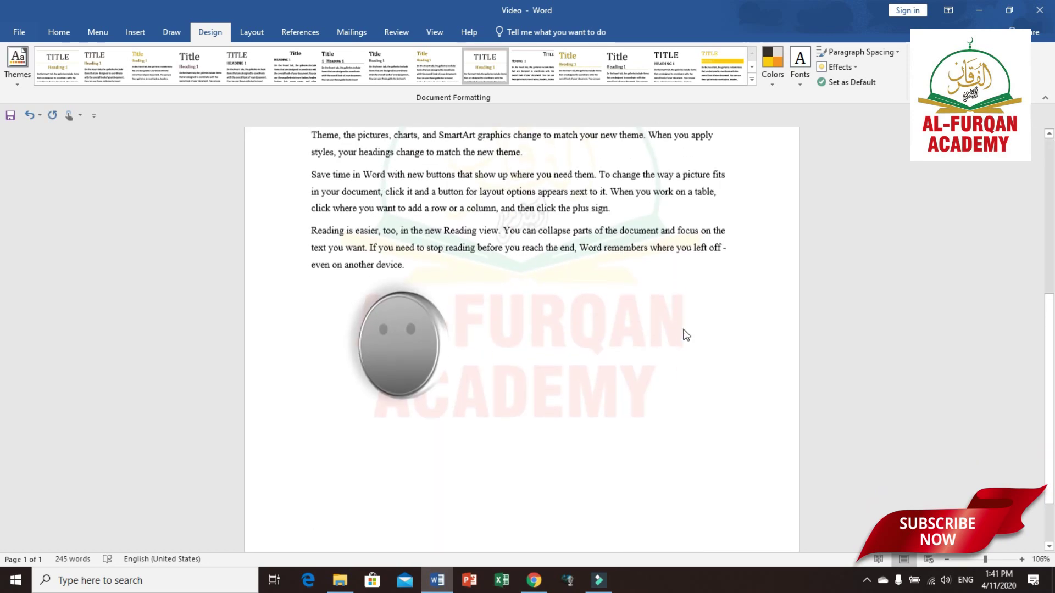
Step: Turn off Washout so the Al-Furqan Academy logo watermark appears in full colour
click(934, 64)
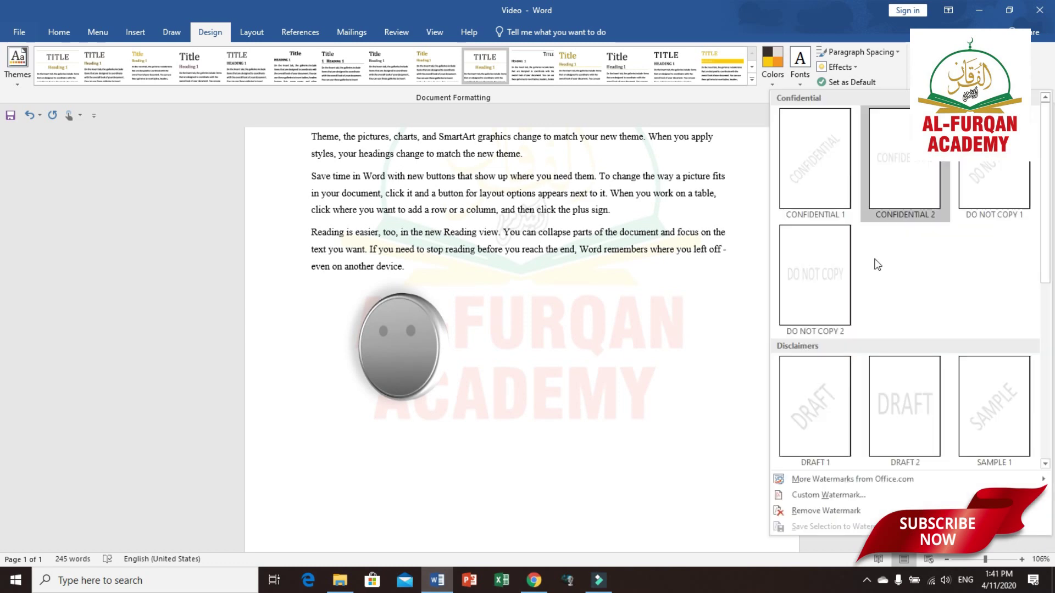
click(835, 497)
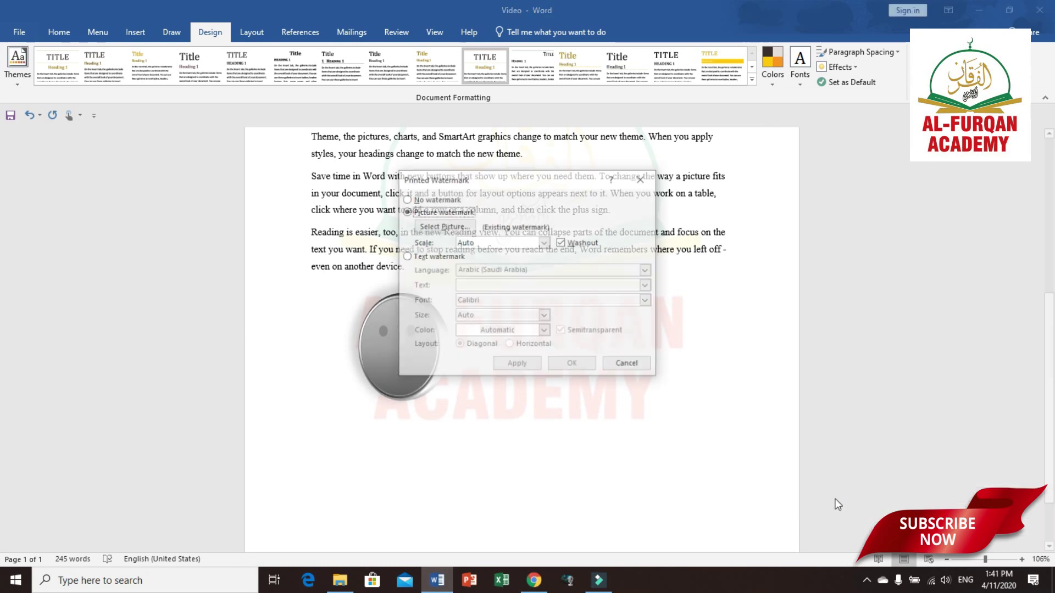
click(562, 243)
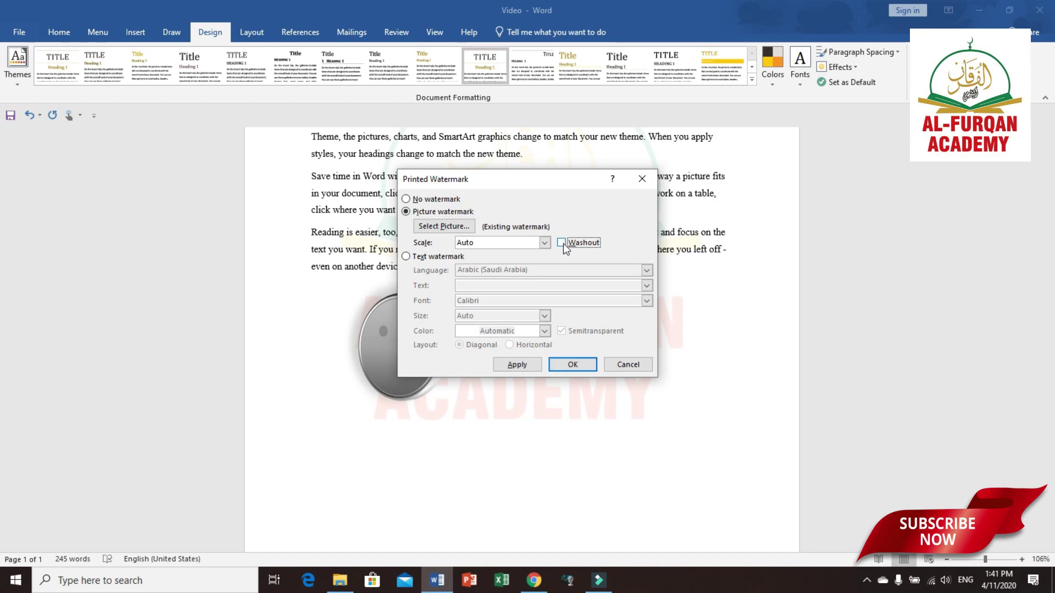
click(569, 366)
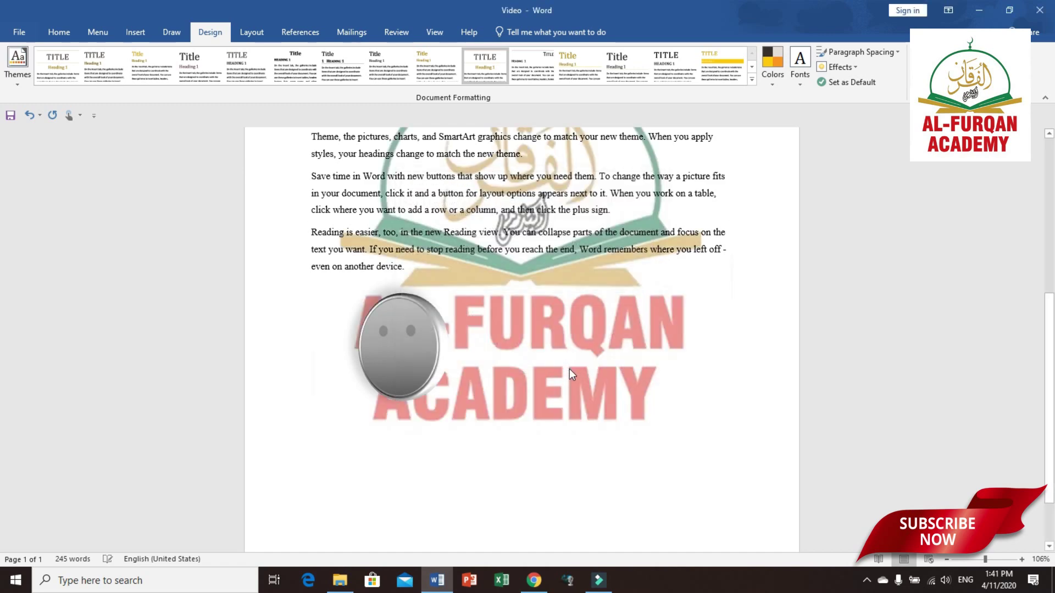
scroll(498, 328, up, 2)
scroll(498, 328, up, 4)
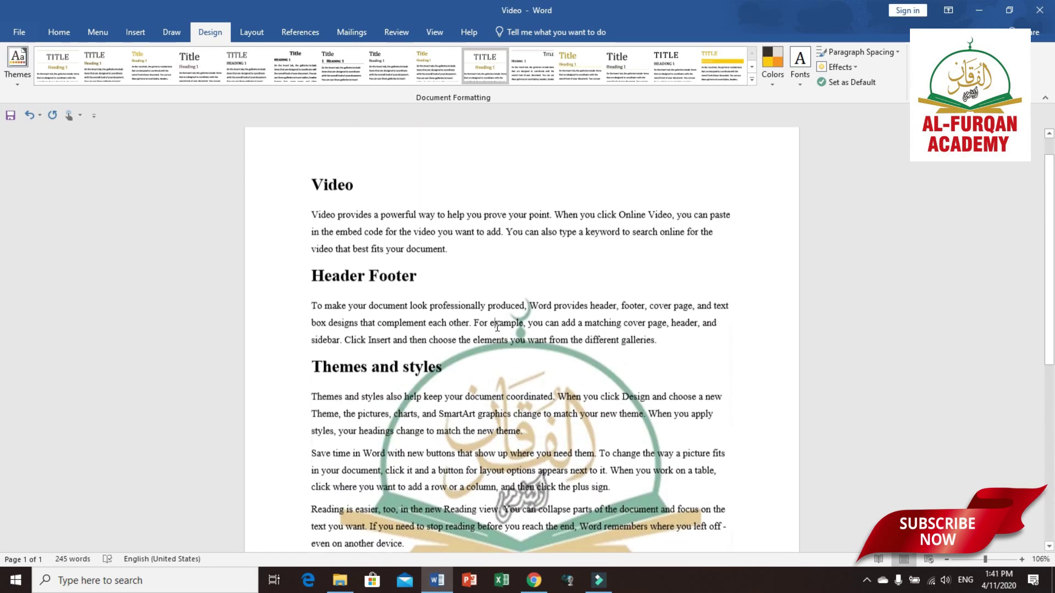
scroll(497, 328, down, 6)
scroll(496, 329, down, 3)
scroll(496, 325, up, 7)
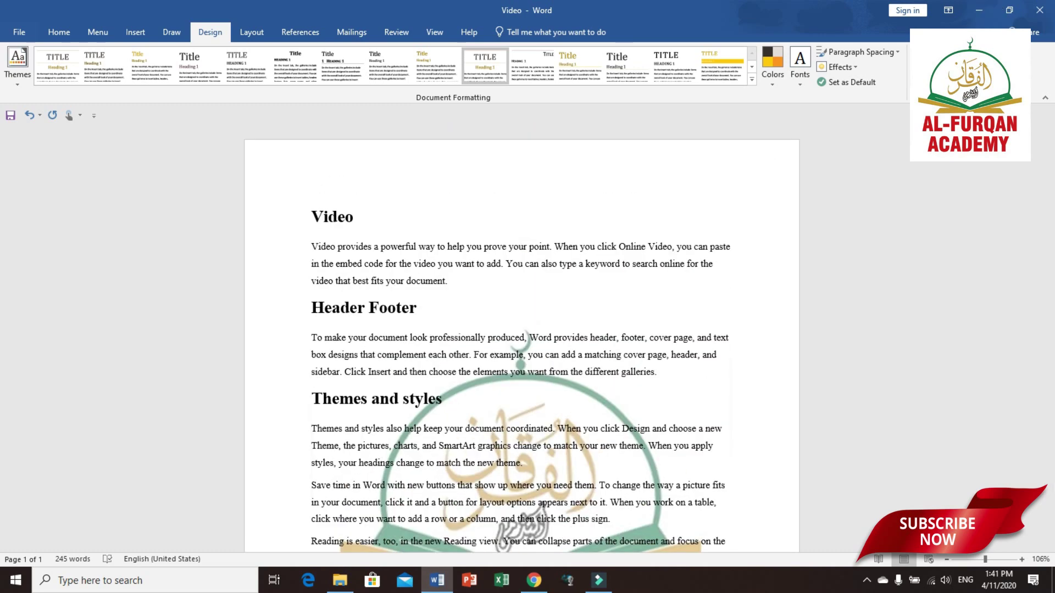
click(932, 61)
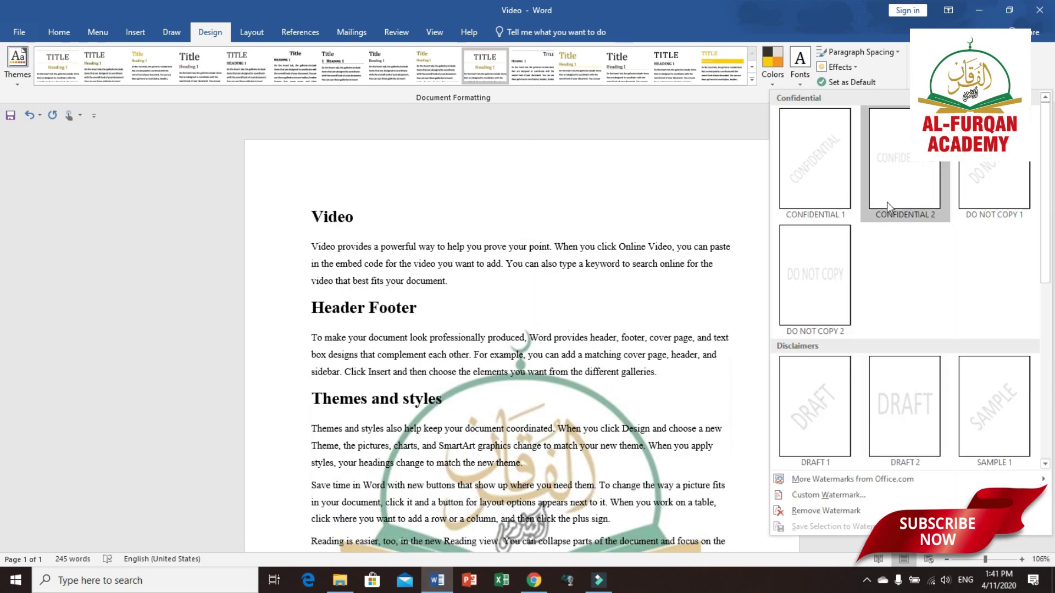
Step: Swap the logo for an English (United States) text watermark reading 'Al-Furqan Science Acadmey'
click(803, 495)
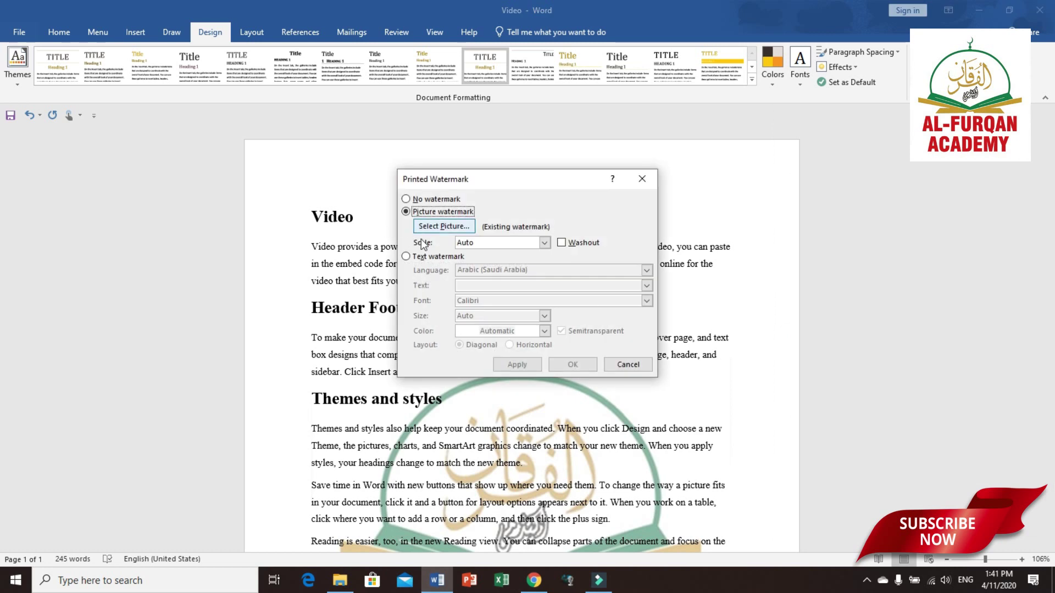
click(406, 256)
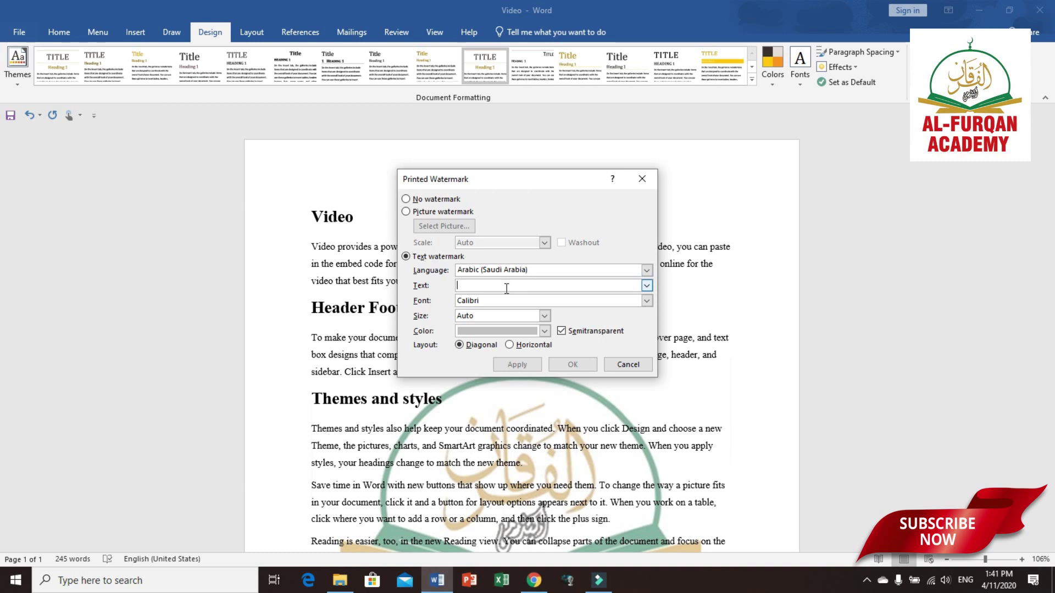
click(648, 271)
click(647, 271)
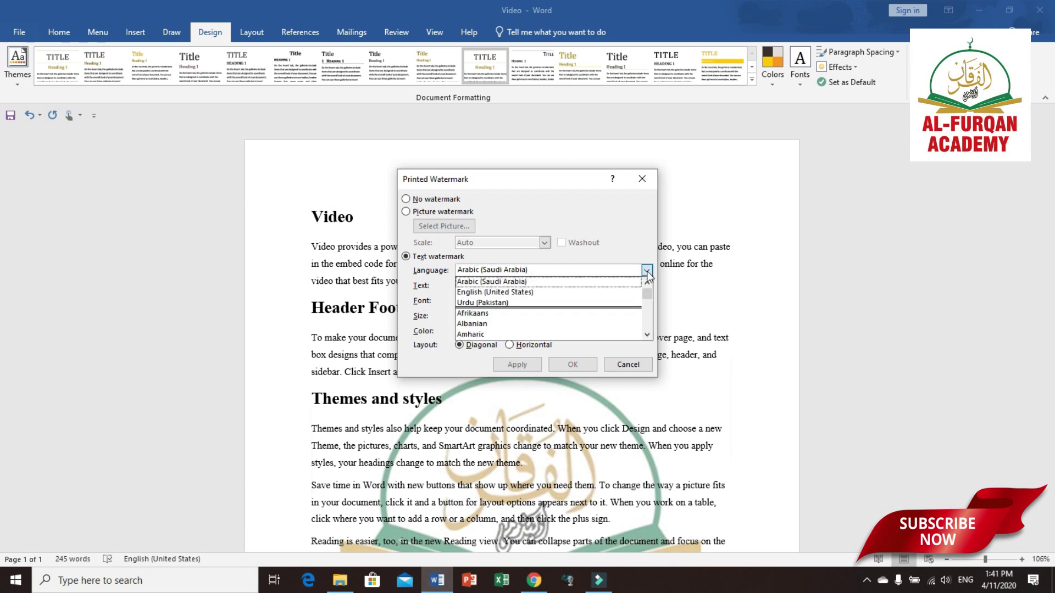
click(560, 291)
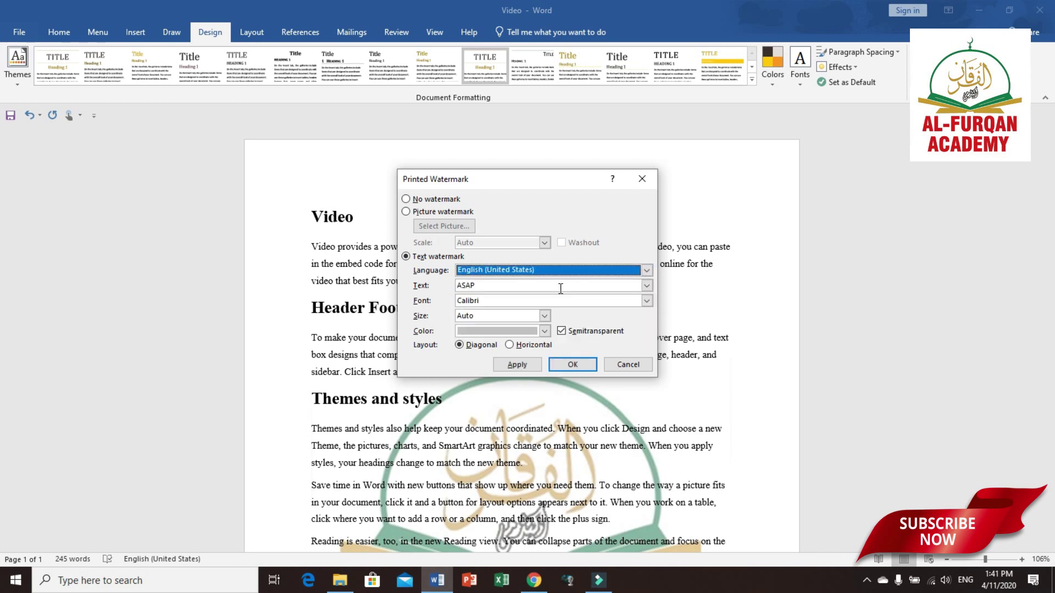
triple_click(501, 284)
key(BackSpace)
text(Al)
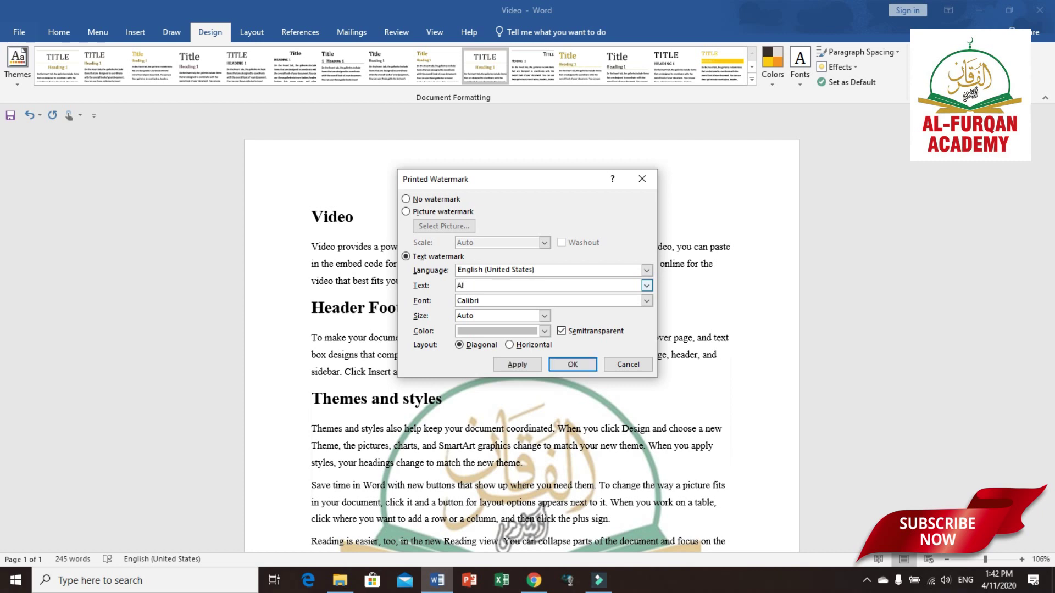
text(-Fu)
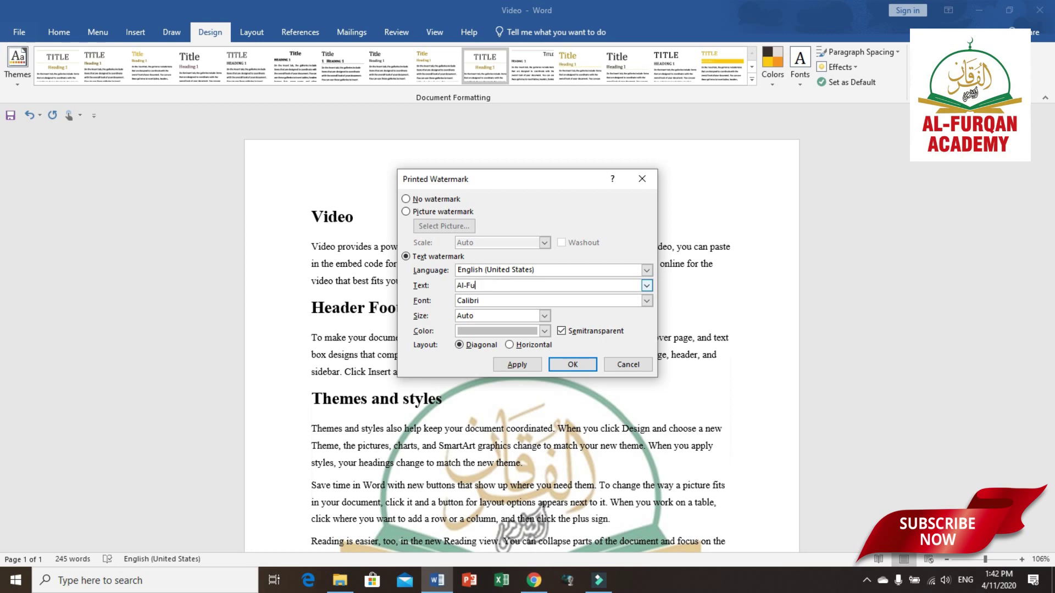
text(rqan Sc)
text(ience Ac)
text(admey)
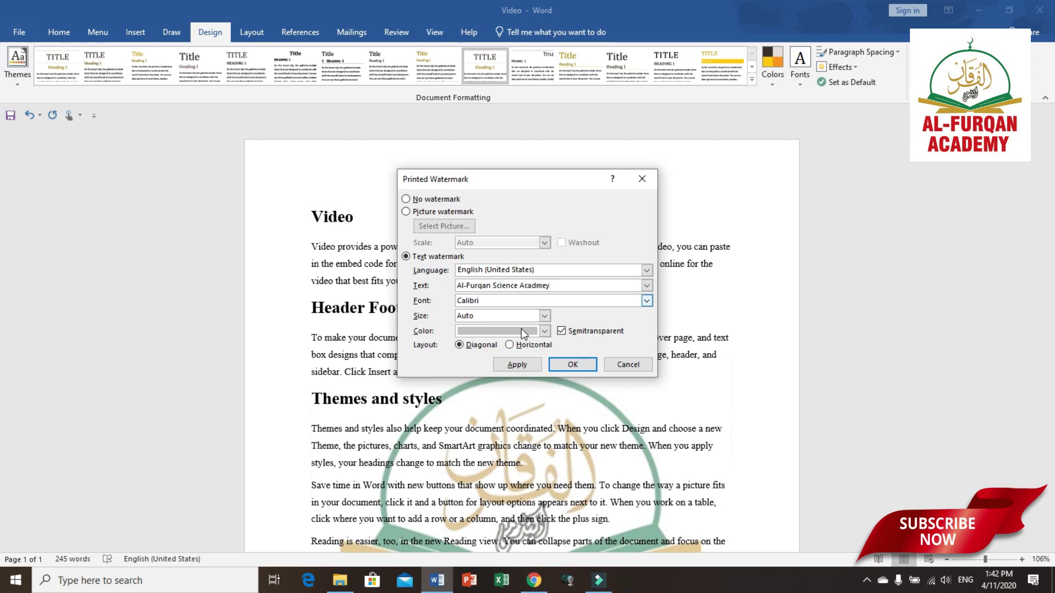
click(572, 366)
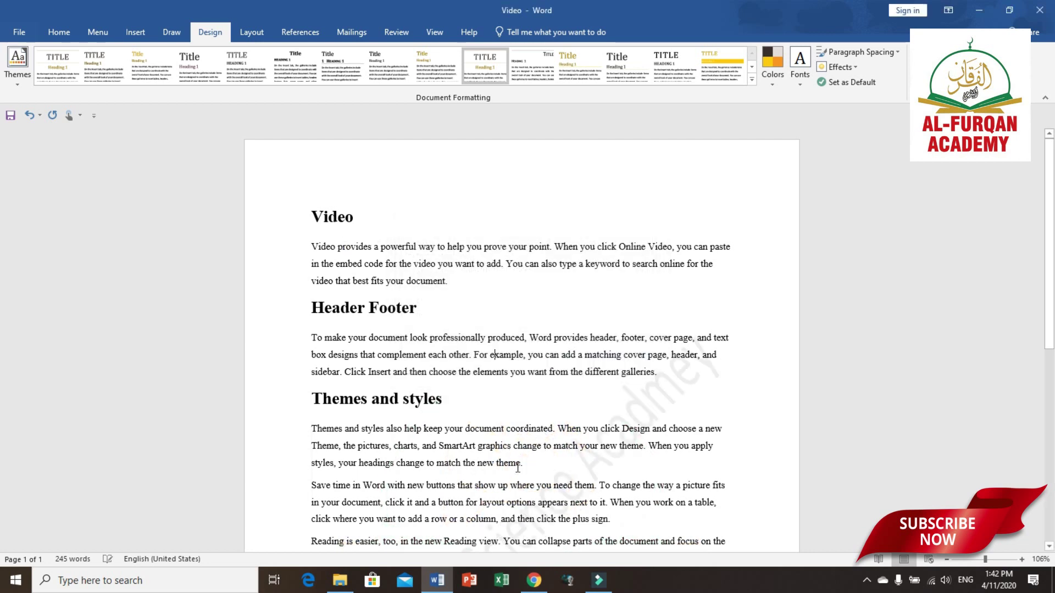
Step: Set the watermark font to Times New Roman, size Auto, and a dark colour
scroll(521, 471, down, 2)
scroll(521, 471, down, 1)
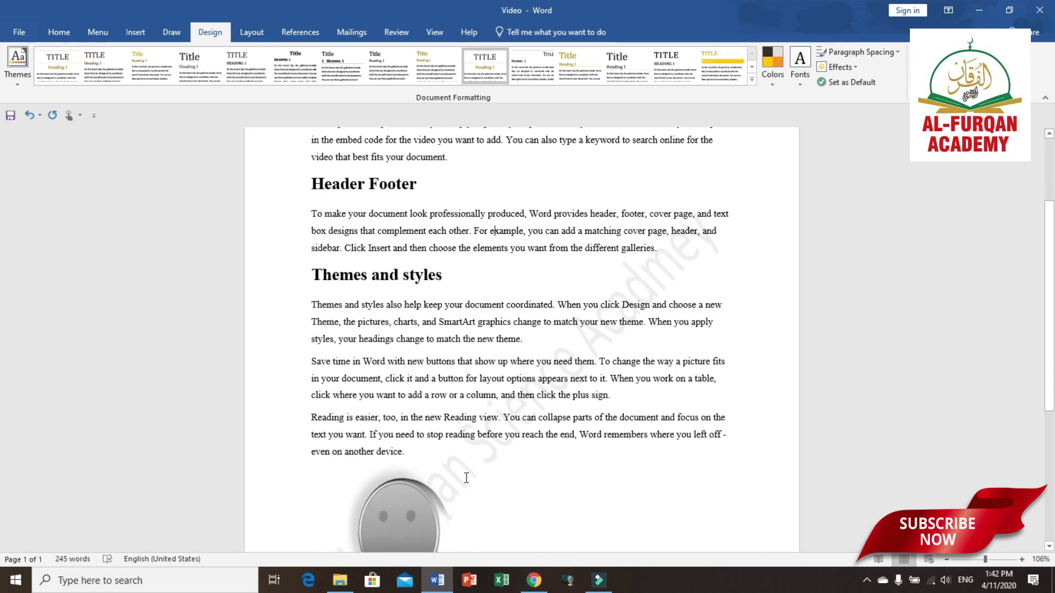
scroll(698, 279, up, 4)
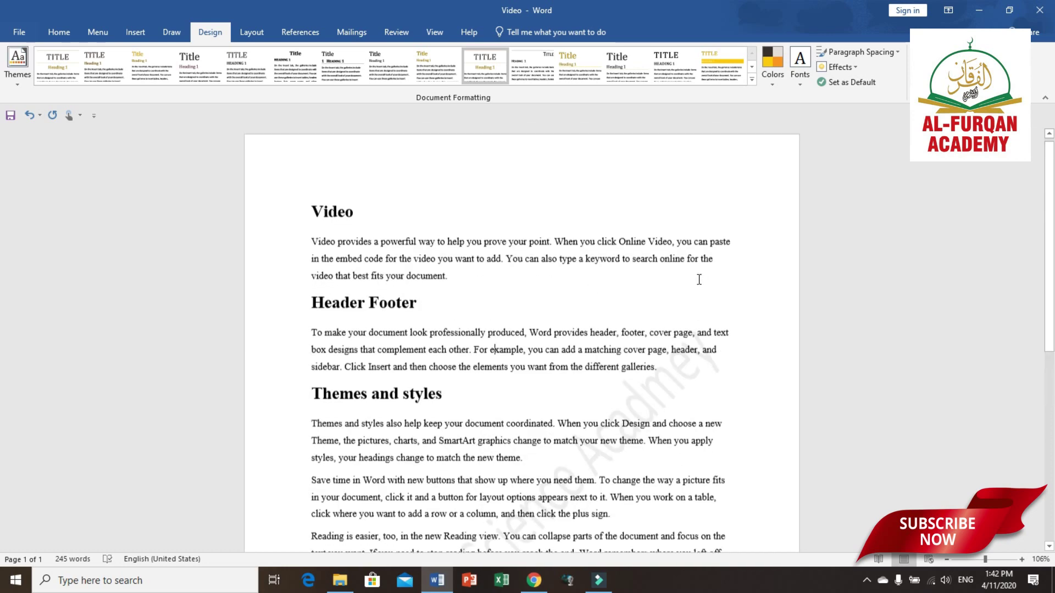
click(934, 65)
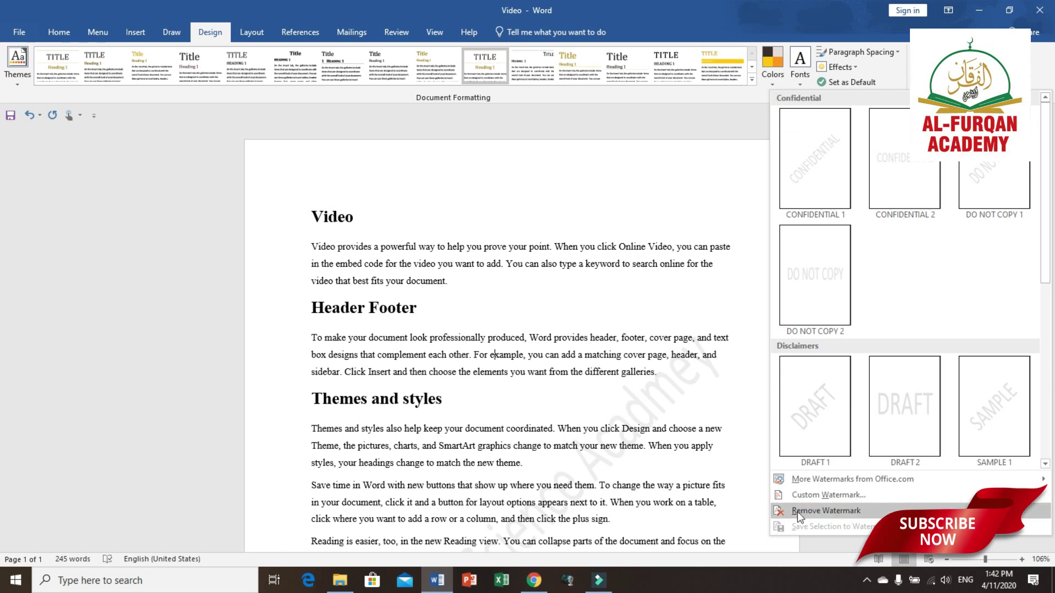
click(820, 493)
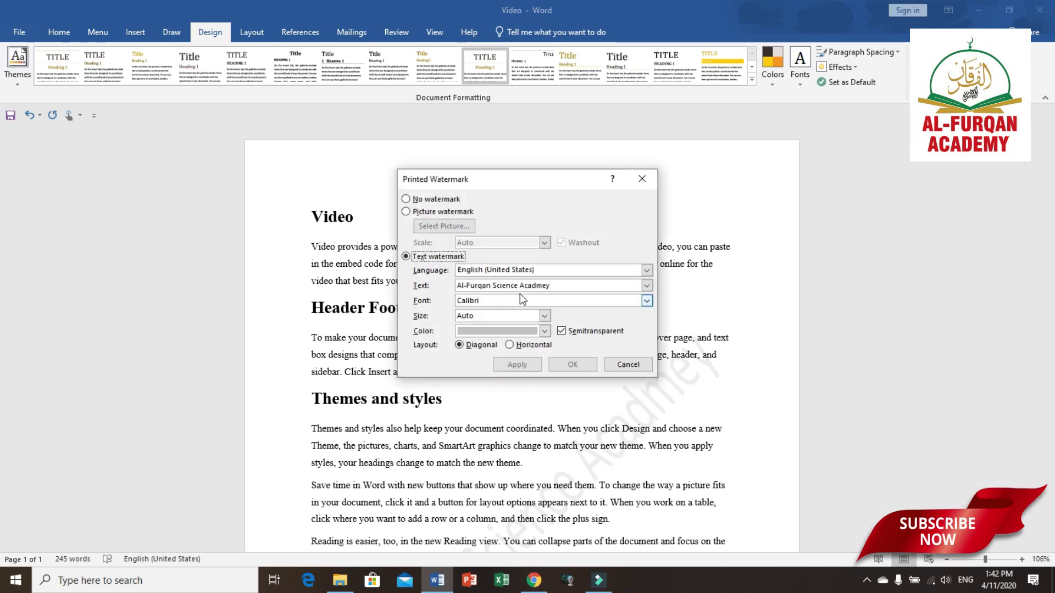
click(646, 301)
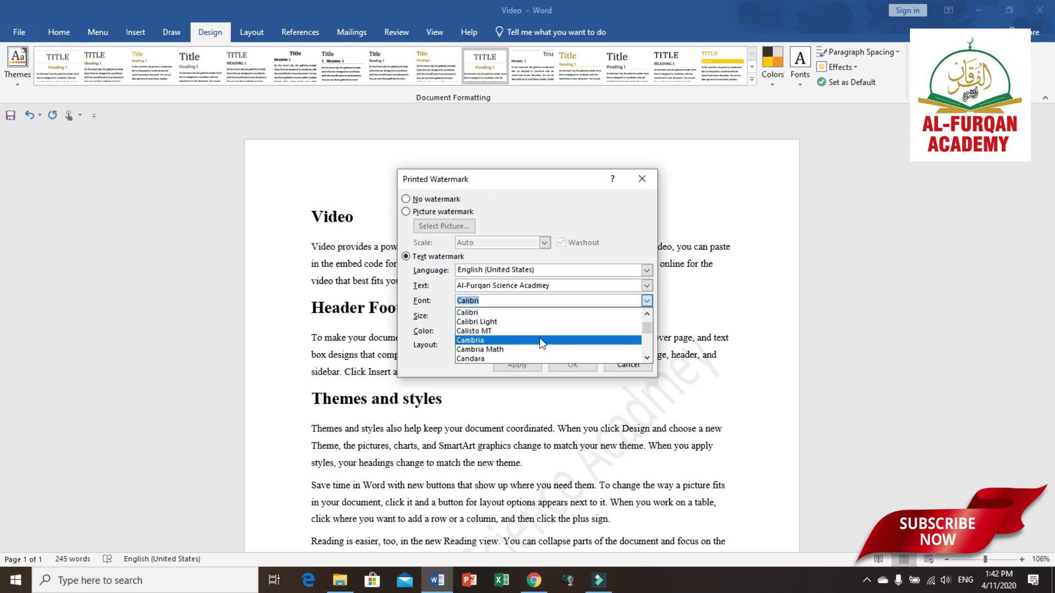
text(ti)
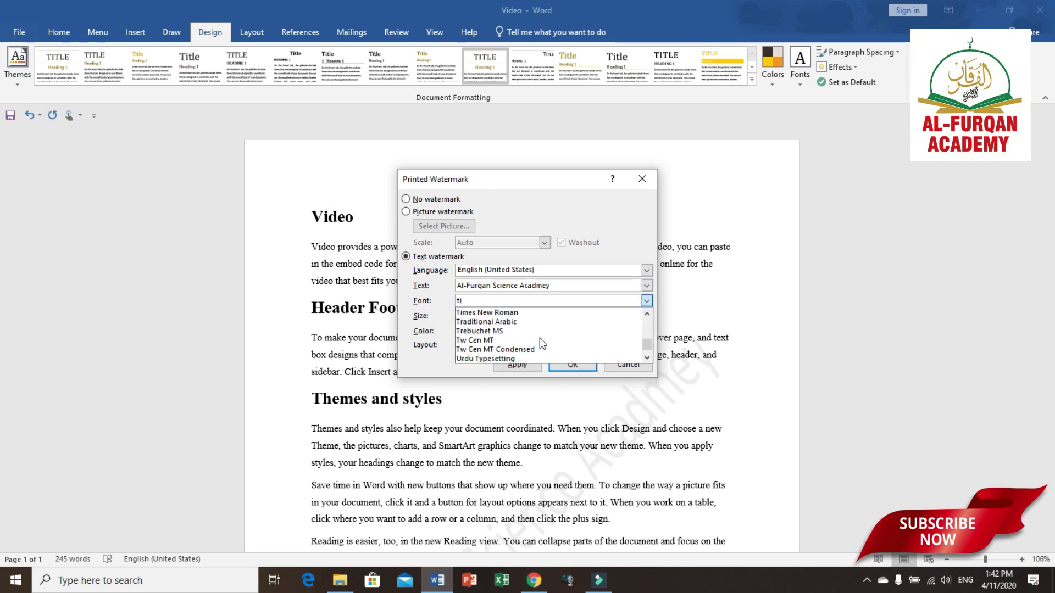
click(523, 313)
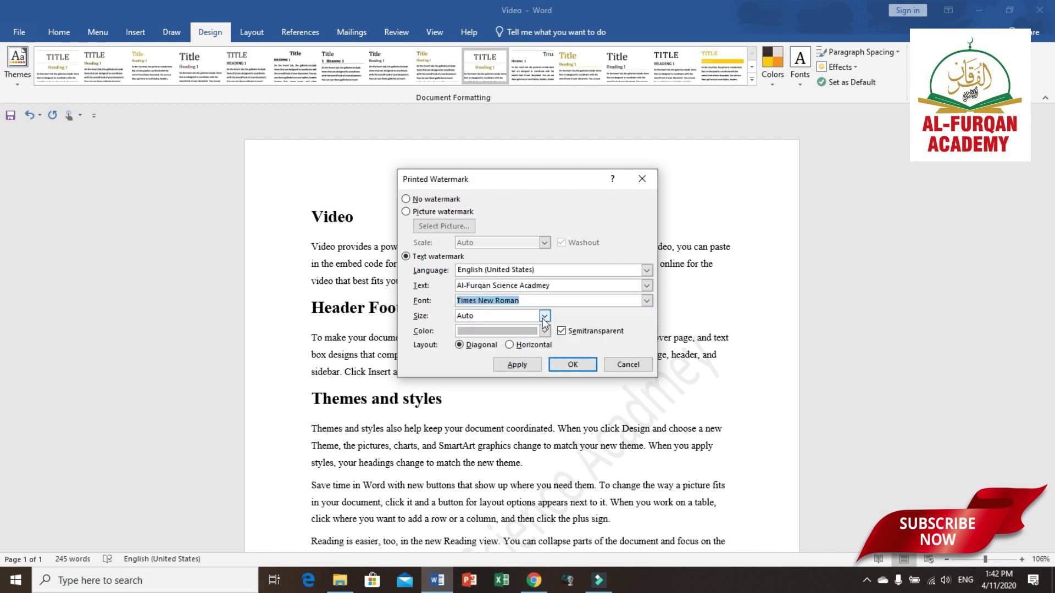
click(545, 317)
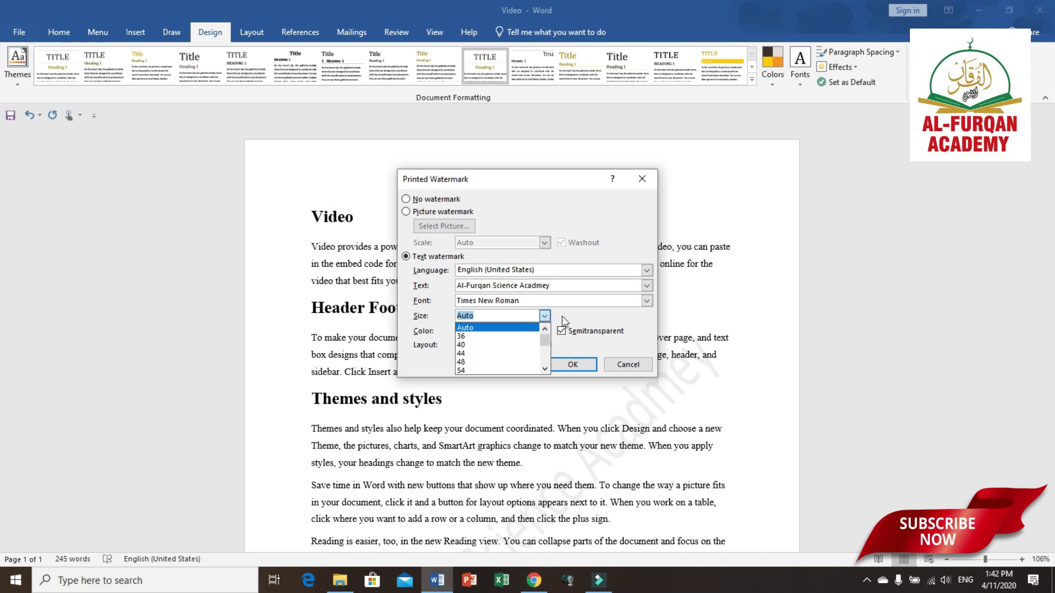
click(564, 314)
click(545, 331)
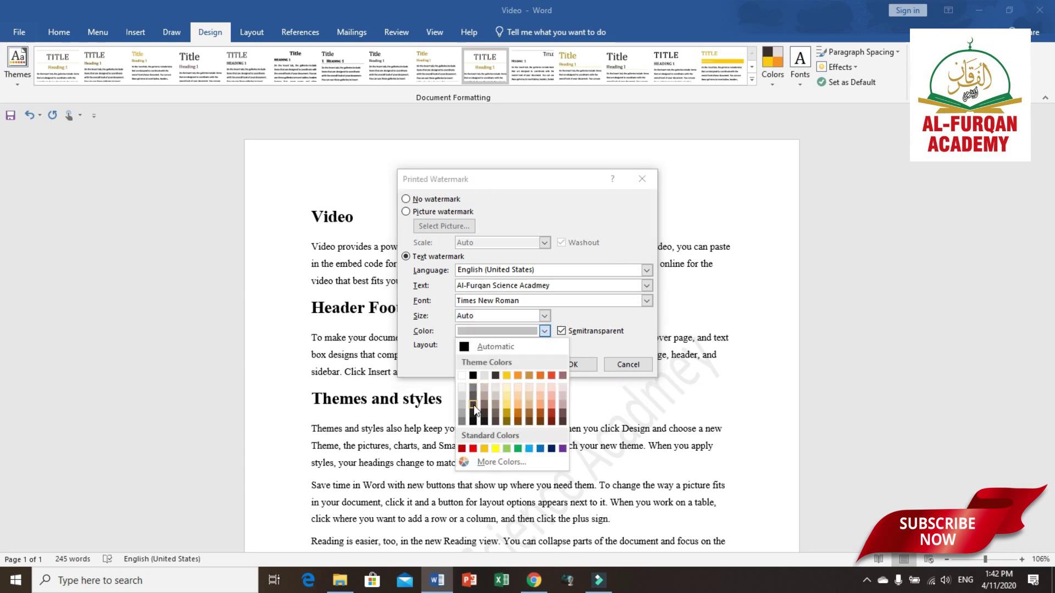
click(473, 406)
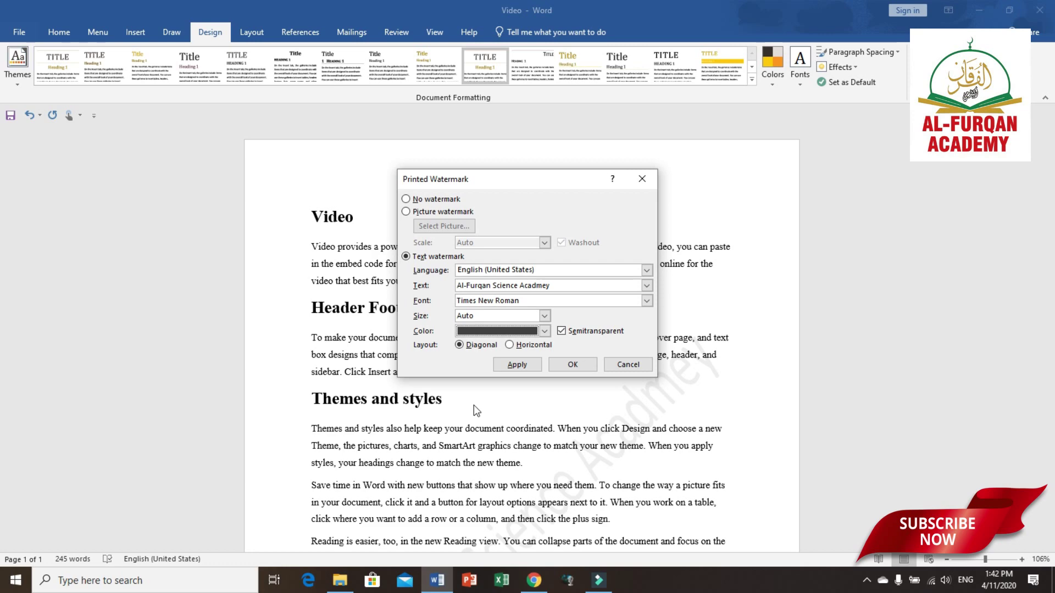
click(568, 365)
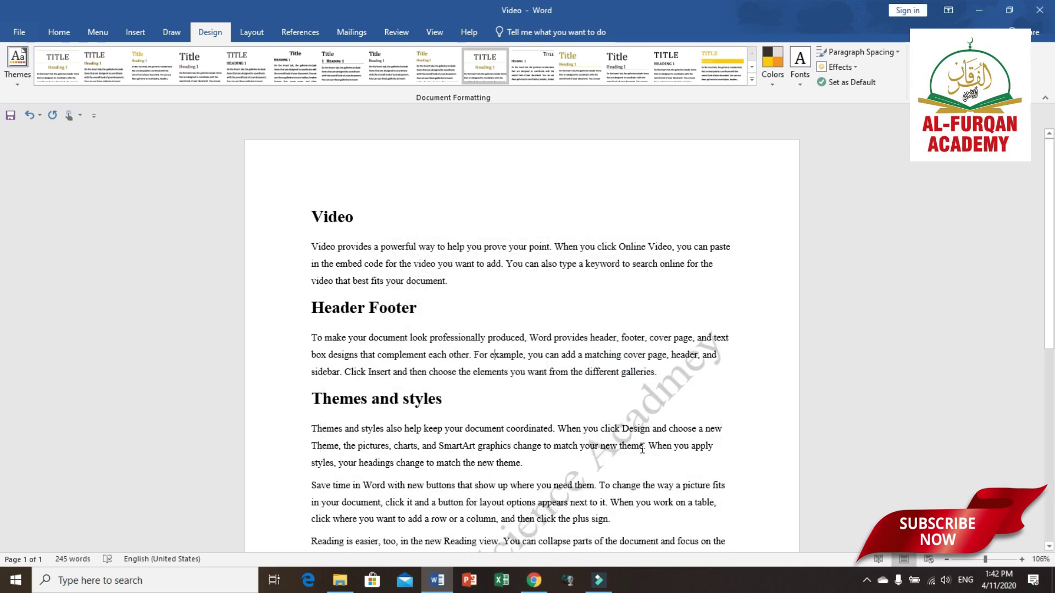
Step: Change the text watermark's layout from Diagonal to Horizontal
scroll(640, 446, down, 4)
scroll(639, 447, down, 2)
scroll(638, 445, down, 1)
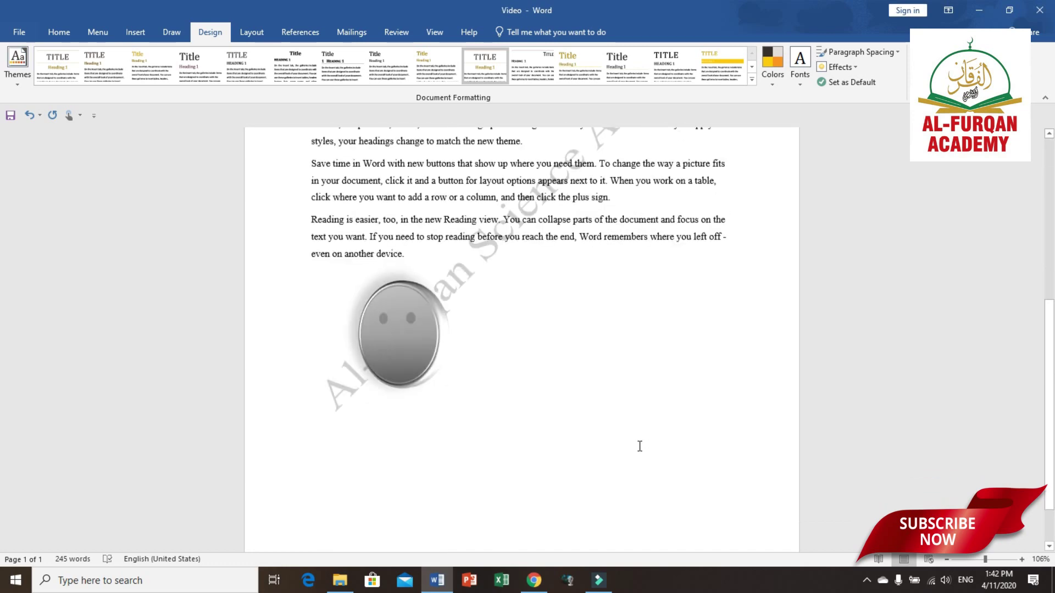
scroll(638, 445, up, 4)
scroll(714, 329, up, 2)
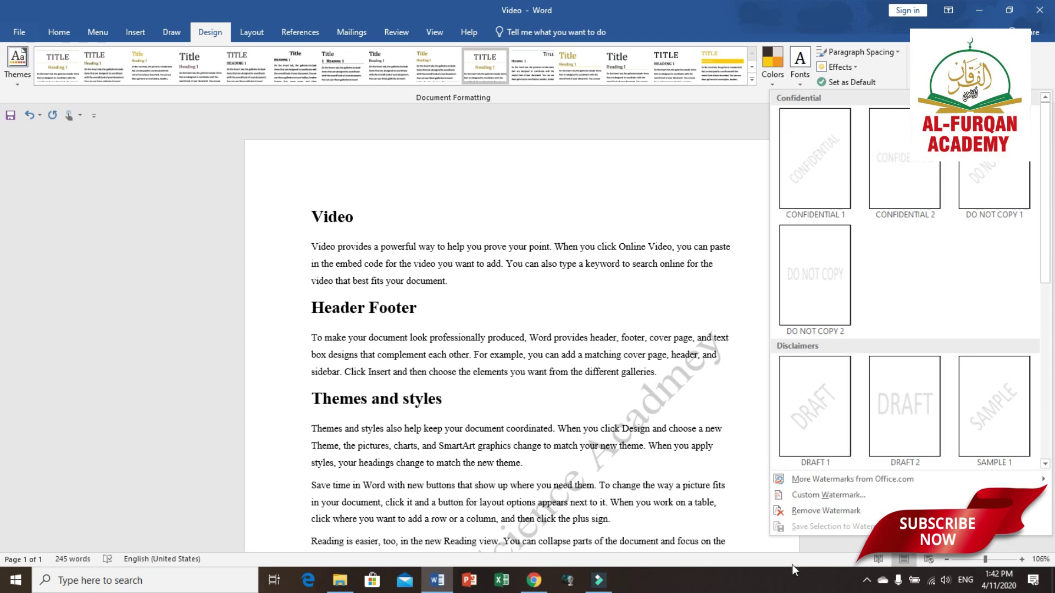
click(837, 497)
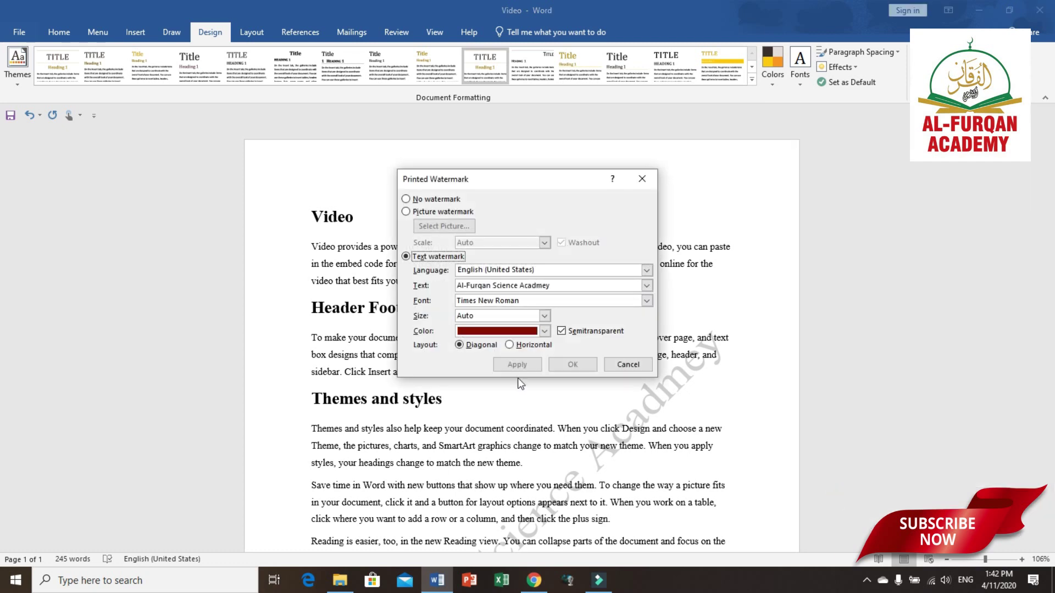
click(509, 345)
click(560, 365)
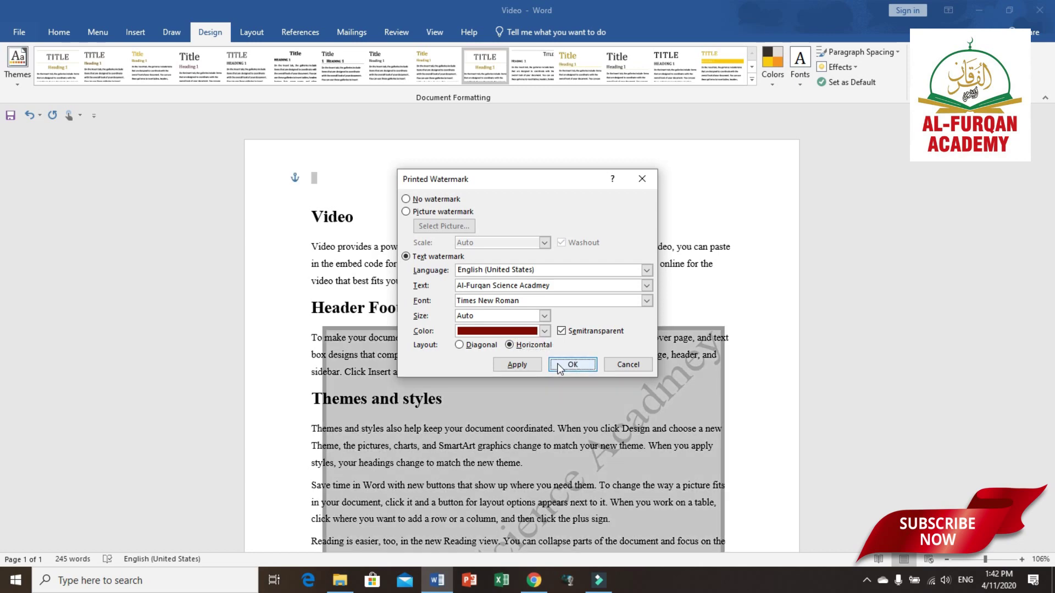
scroll(362, 440, down, 3)
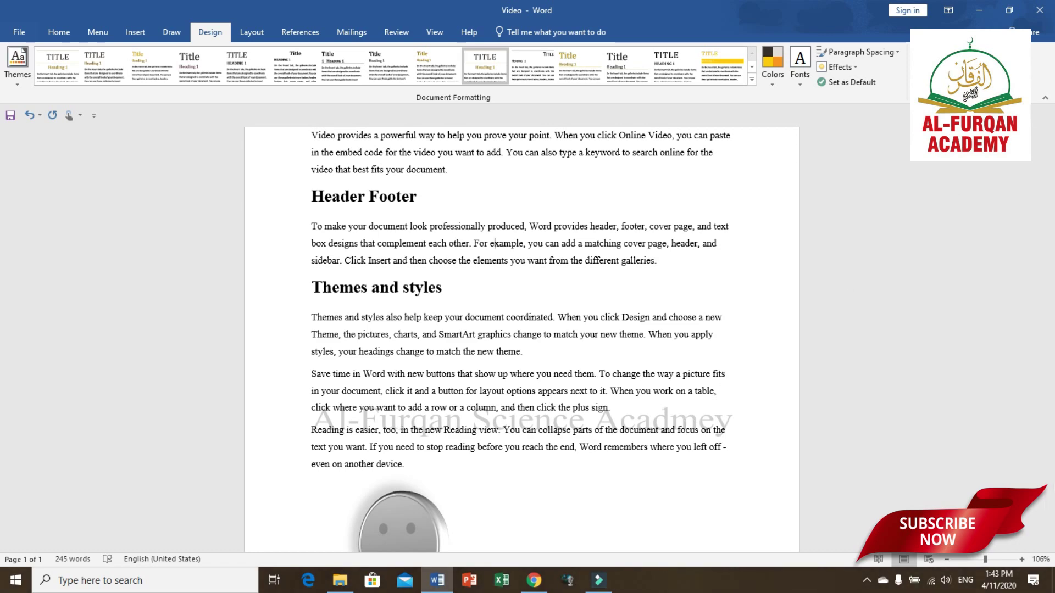
Step: Set the page colour to Light Green from the Standard Colors
click(994, 60)
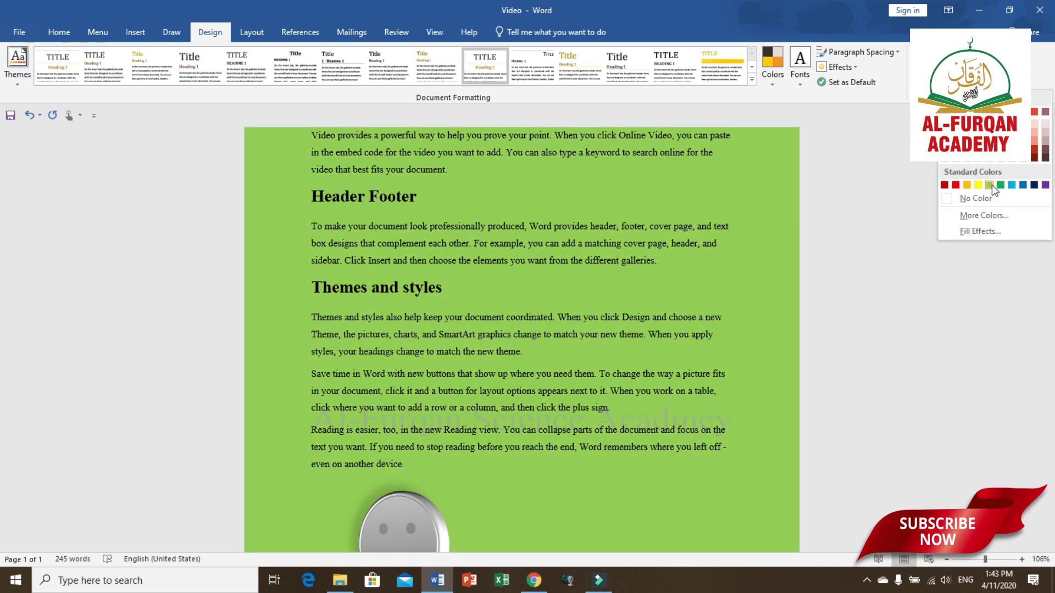
click(991, 185)
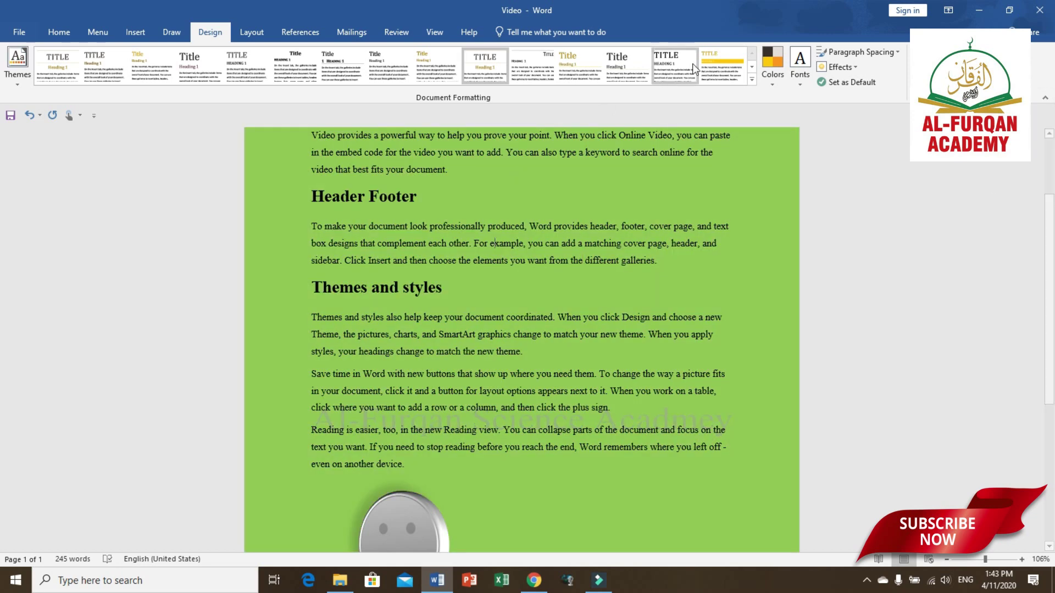
Step: Switch the watermark layout back to Diagonal
click(934, 63)
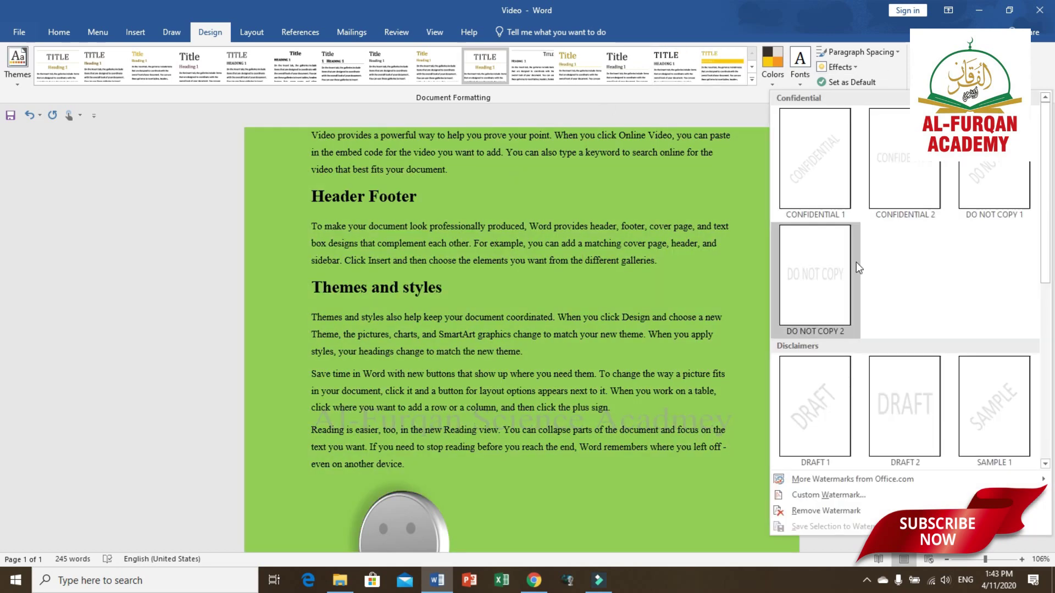
click(810, 497)
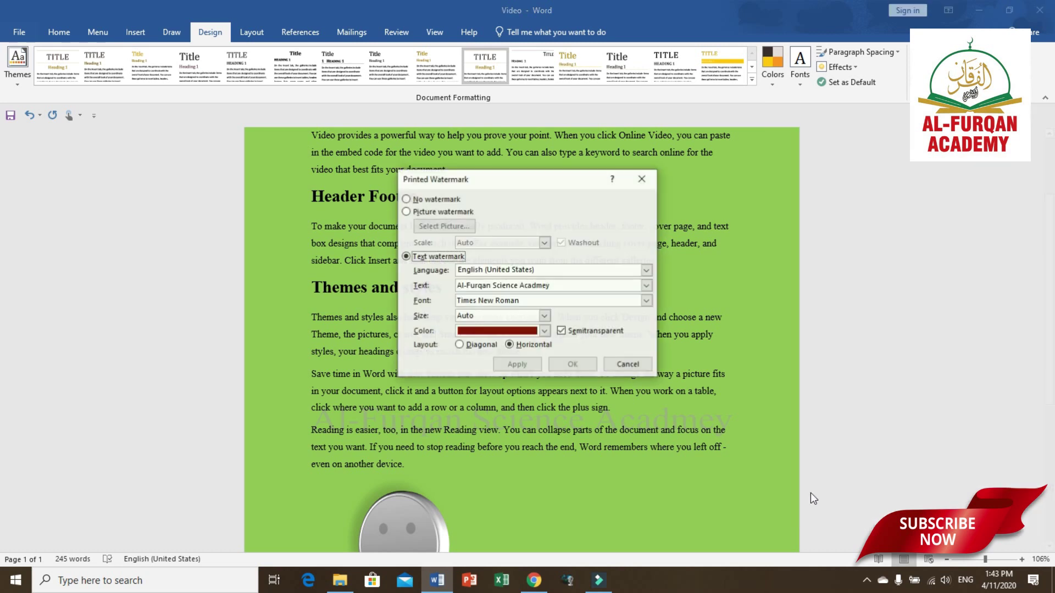
click(473, 346)
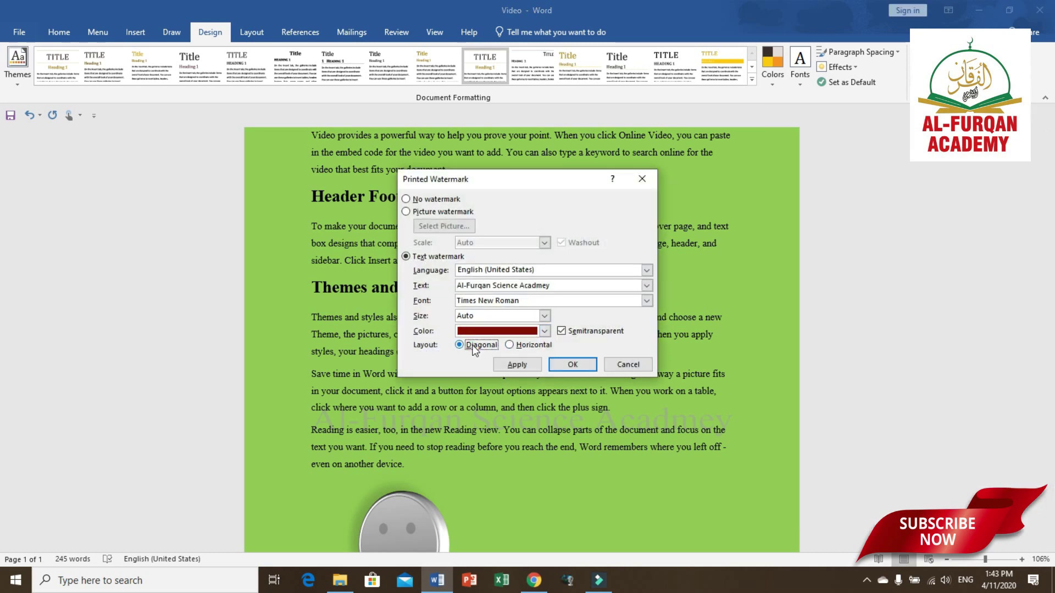
click(556, 363)
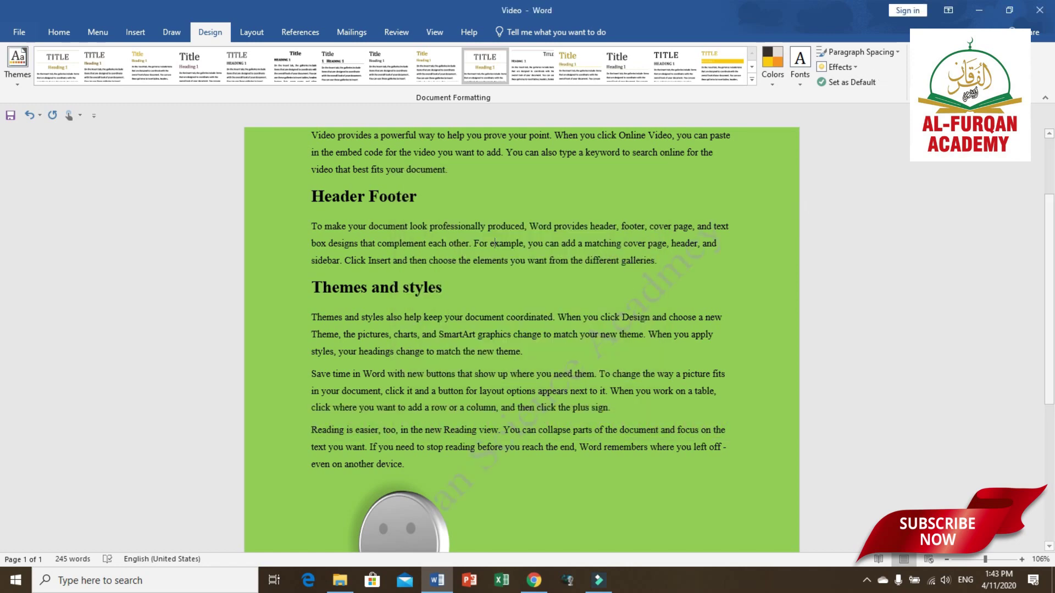
Step: Recolour the watermark text black
click(929, 63)
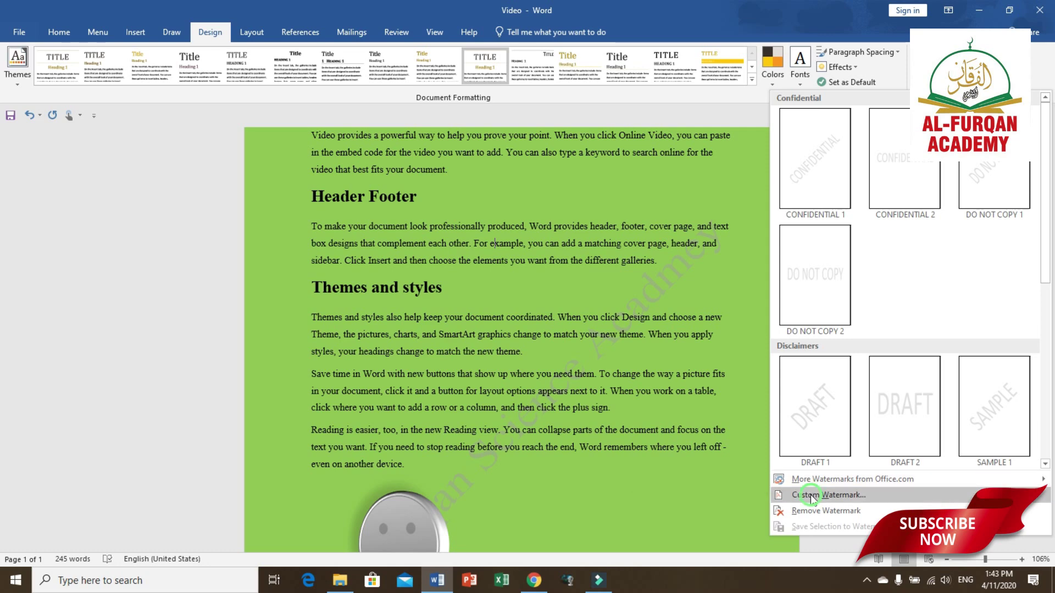
click(810, 494)
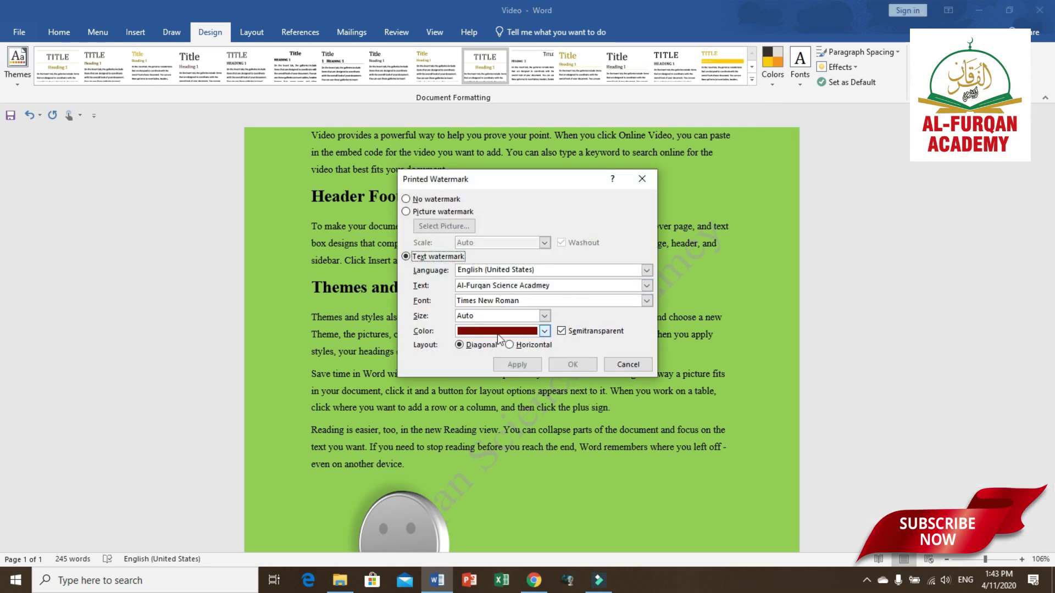
click(545, 332)
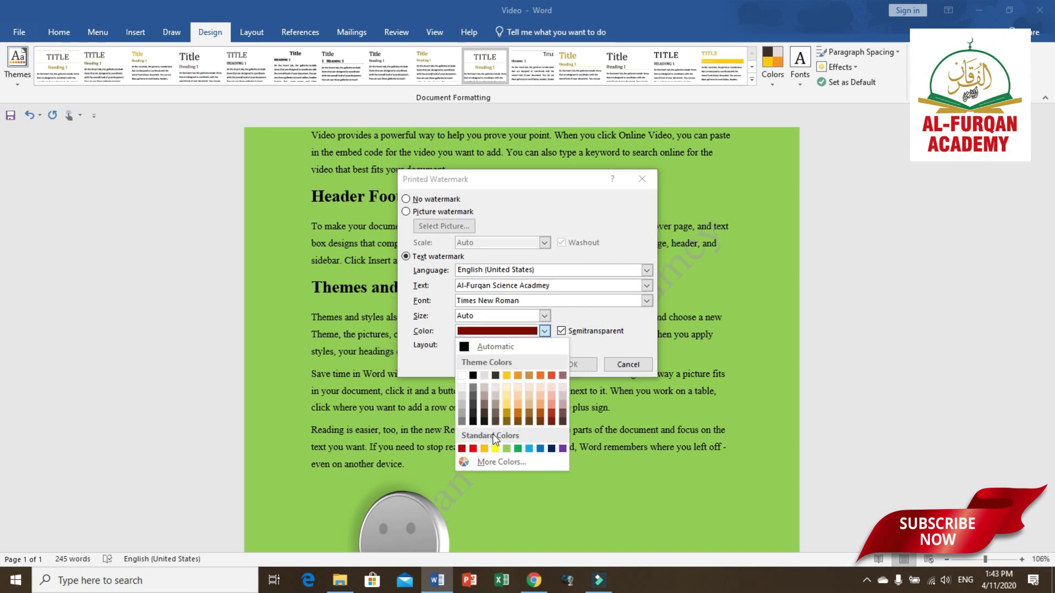
click(474, 421)
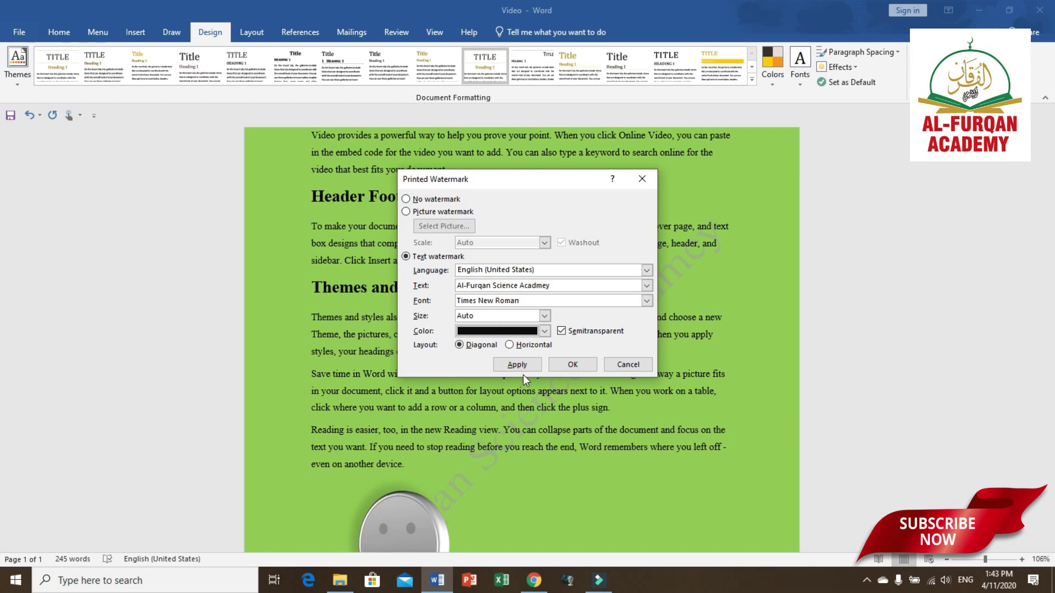
click(573, 359)
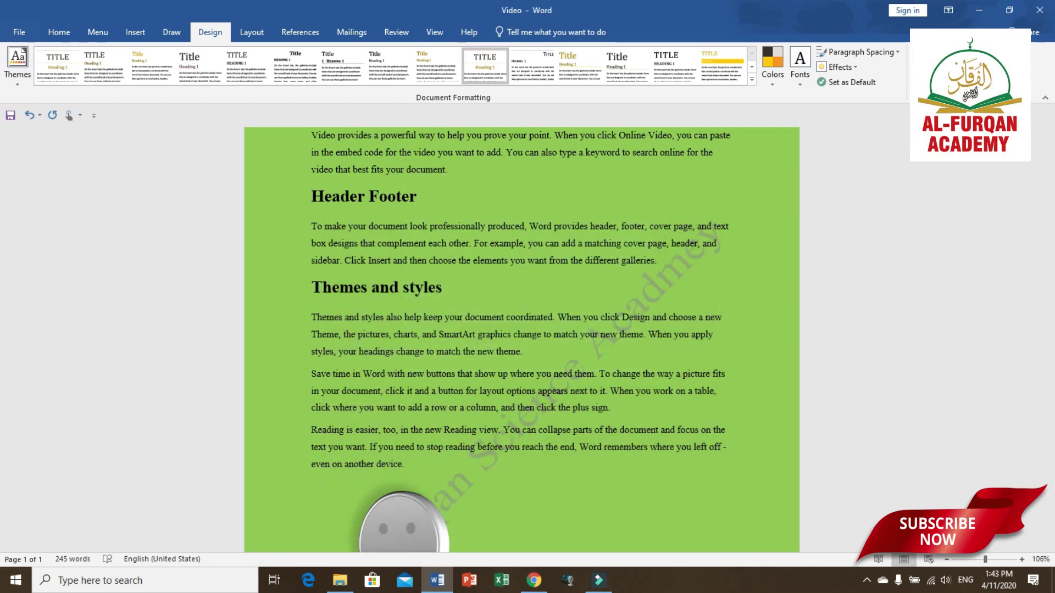
Step: Change the watermark colour to red
click(934, 63)
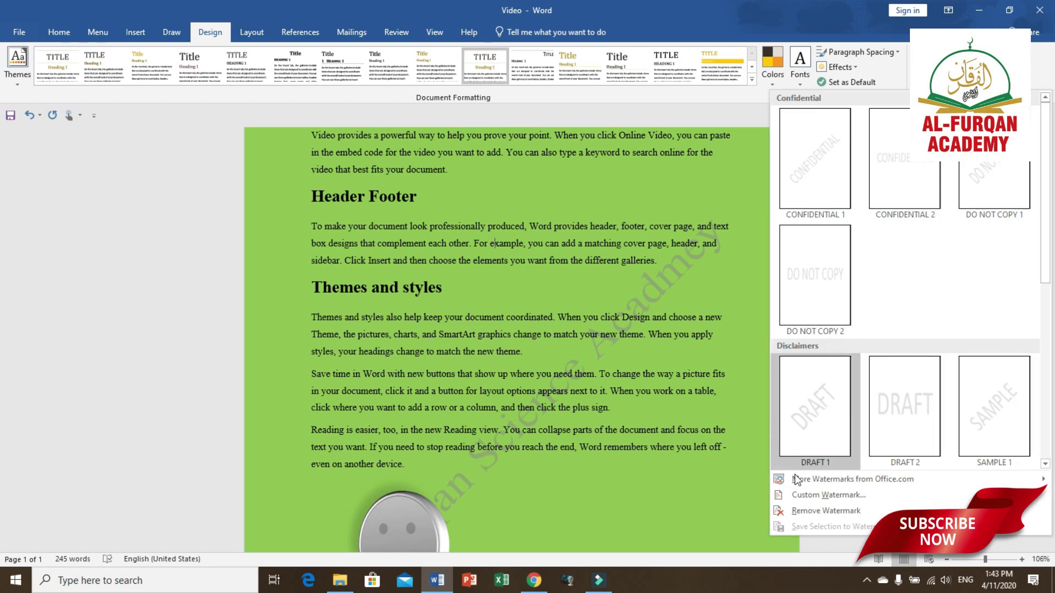
click(813, 495)
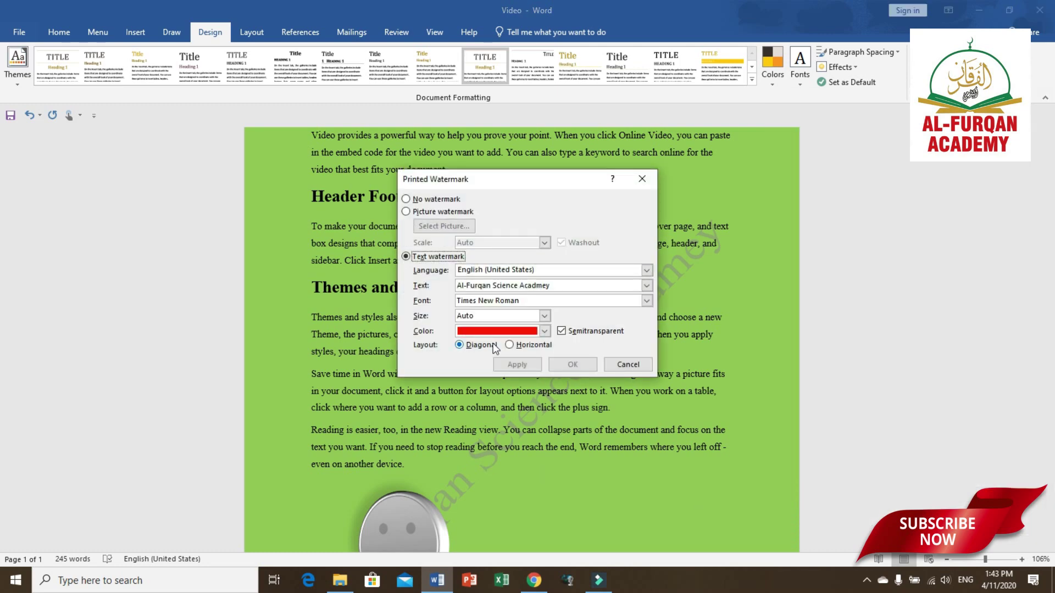
click(543, 331)
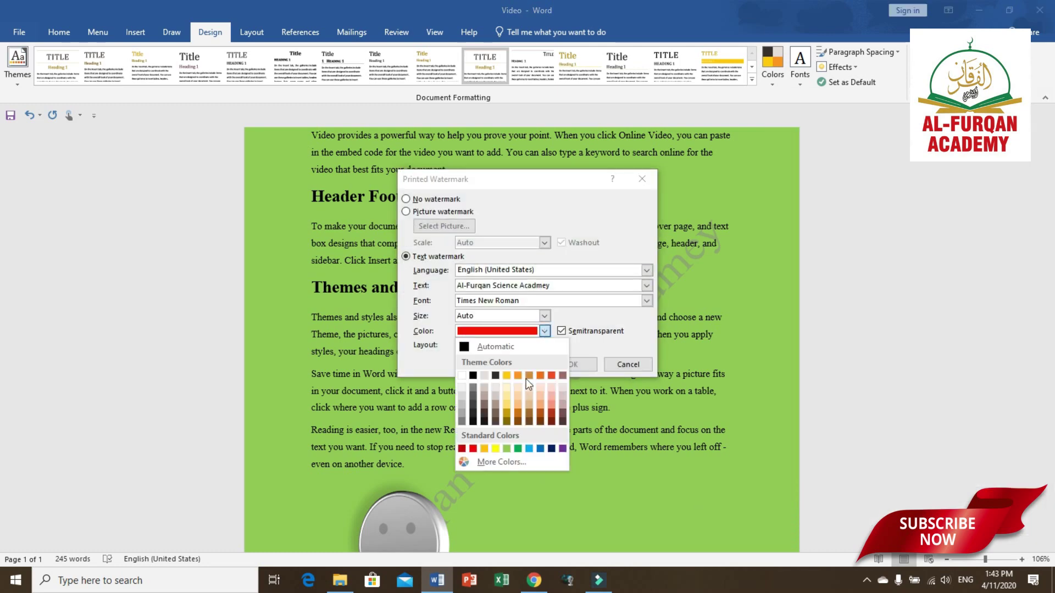
click(473, 448)
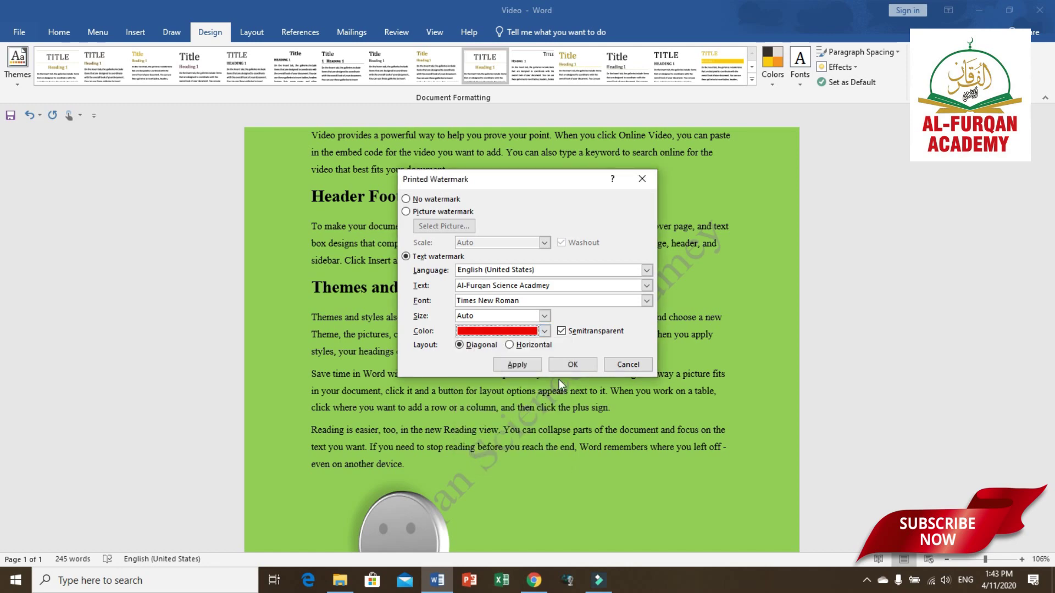
click(577, 362)
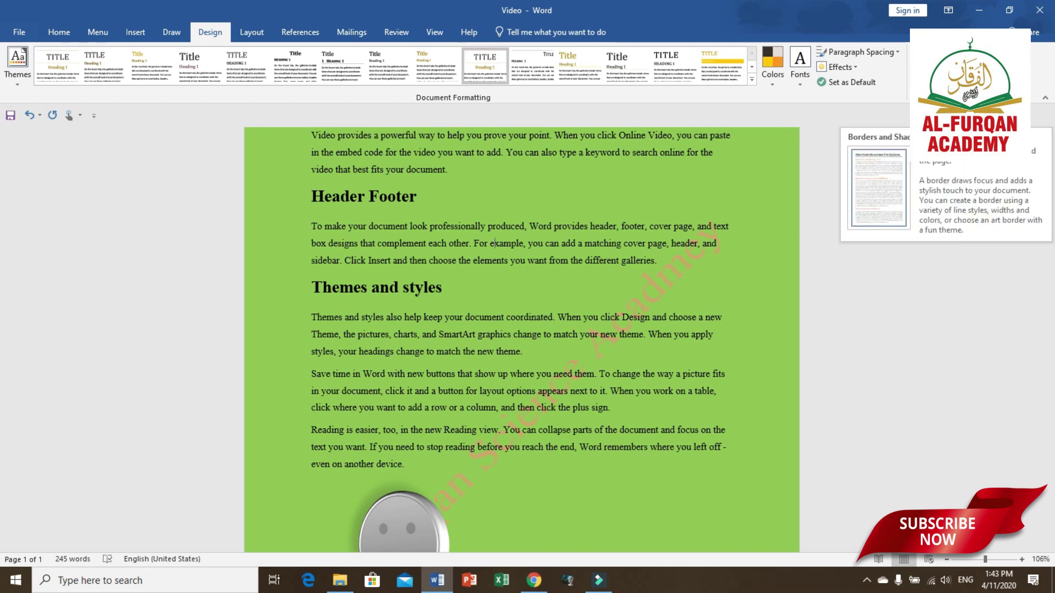
Step: Add a thick double-line box border around the page
click(1023, 66)
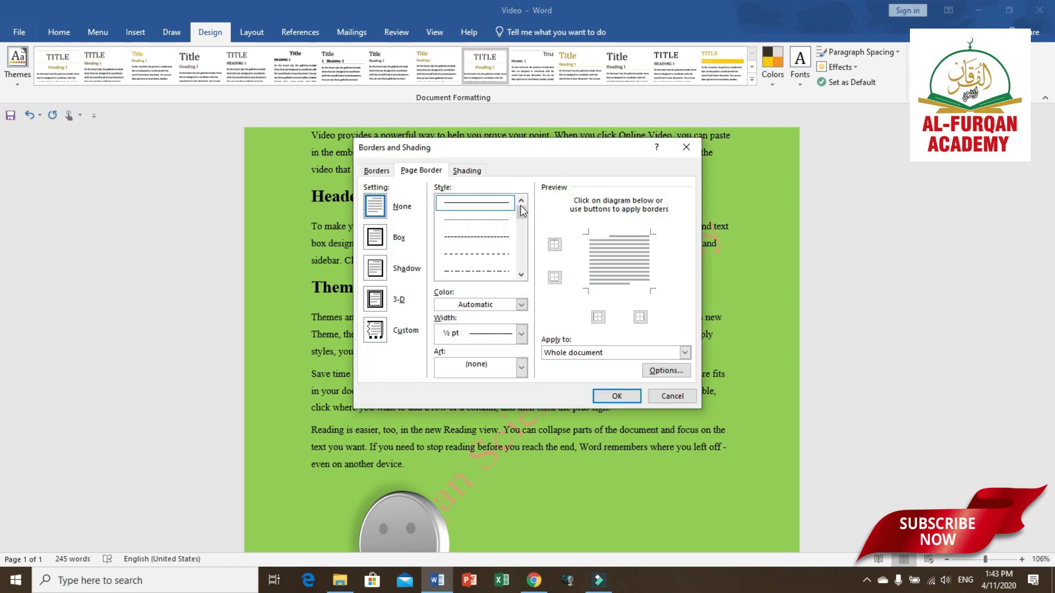
drag(520, 214, 522, 251)
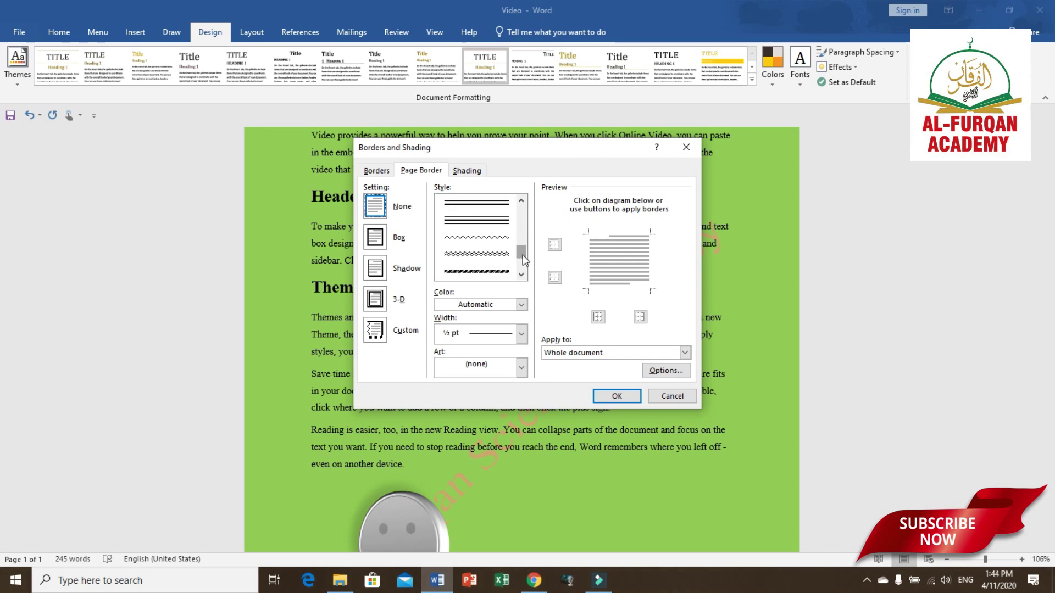
scroll(500, 247, up, 2)
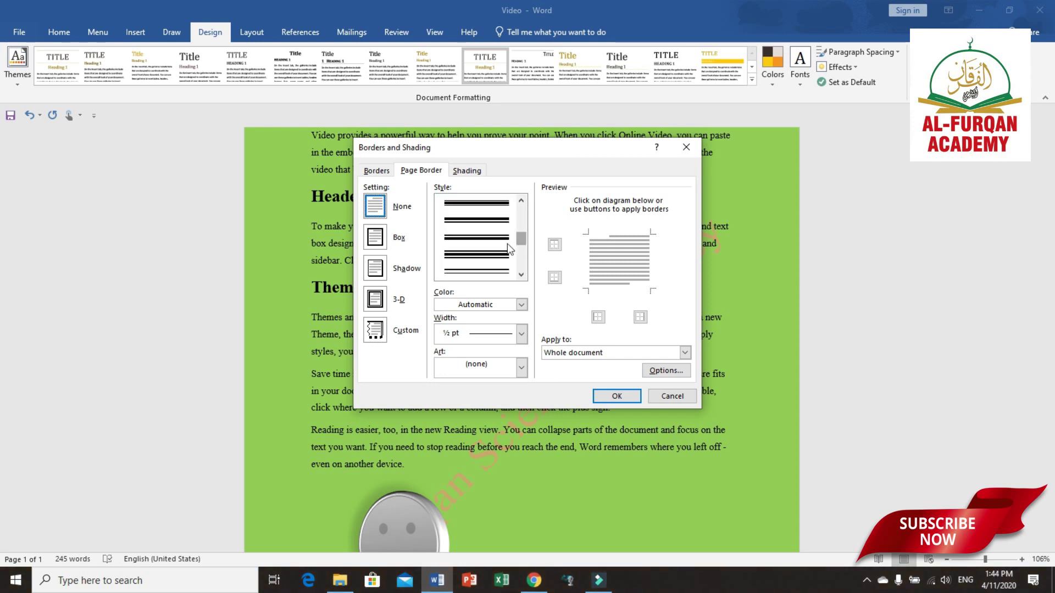
click(489, 270)
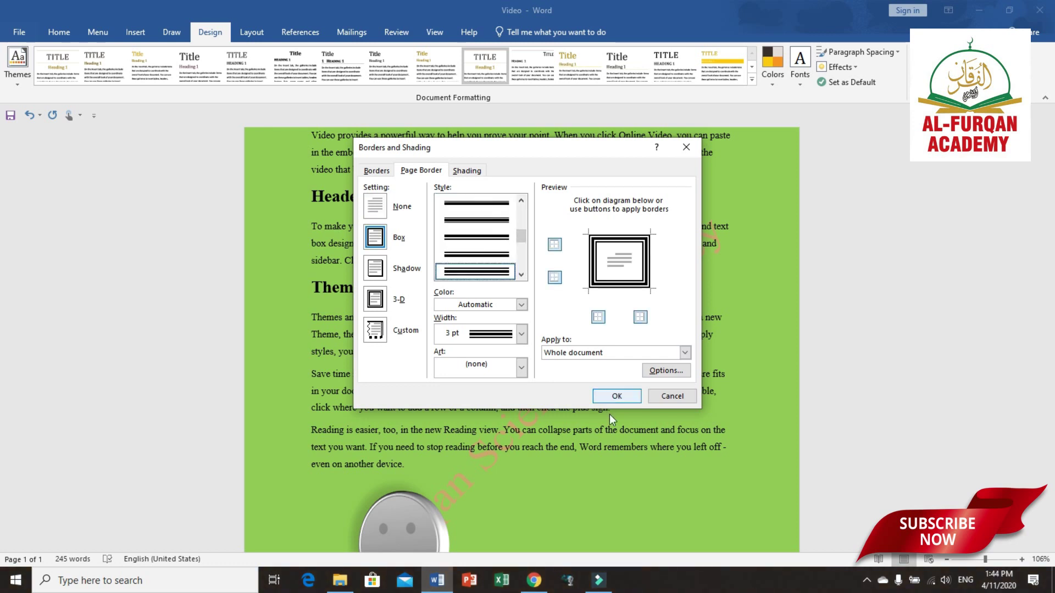
click(620, 398)
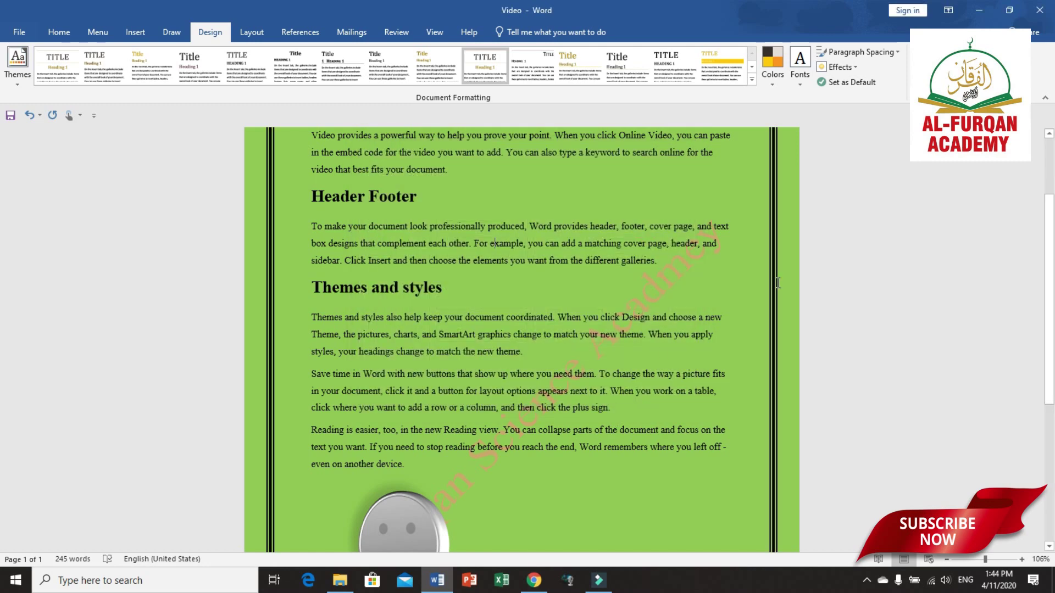
Step: Try the Shadow setting, then the 3-D setting, on the page border
click(1011, 60)
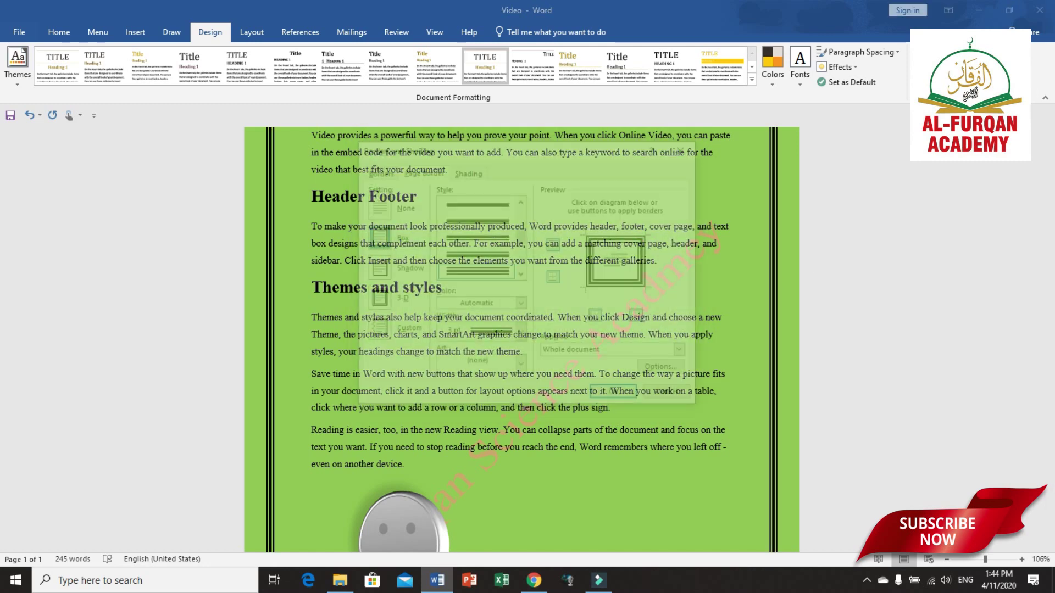
click(376, 268)
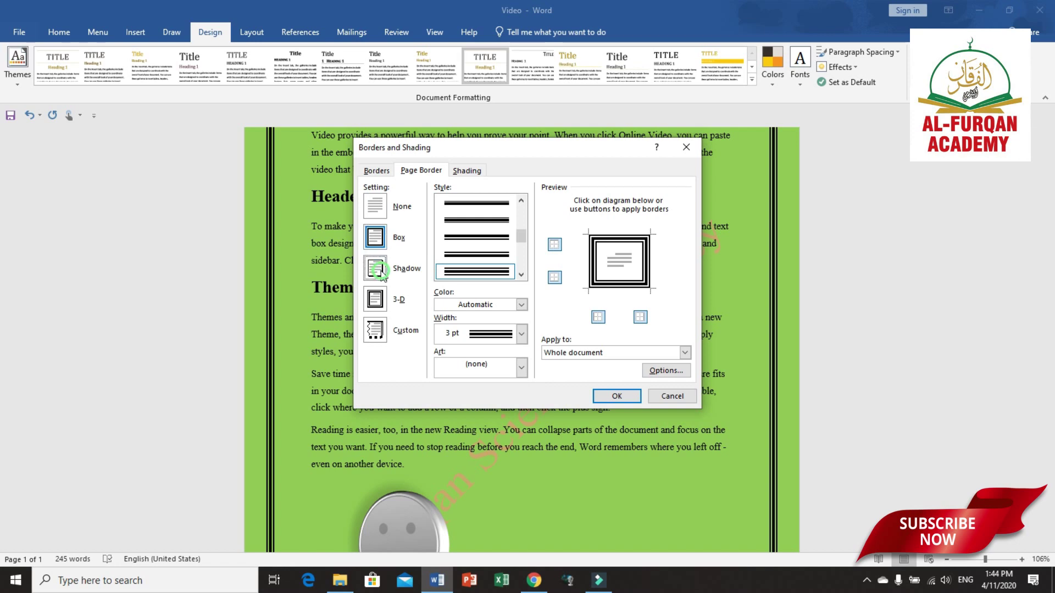
click(610, 397)
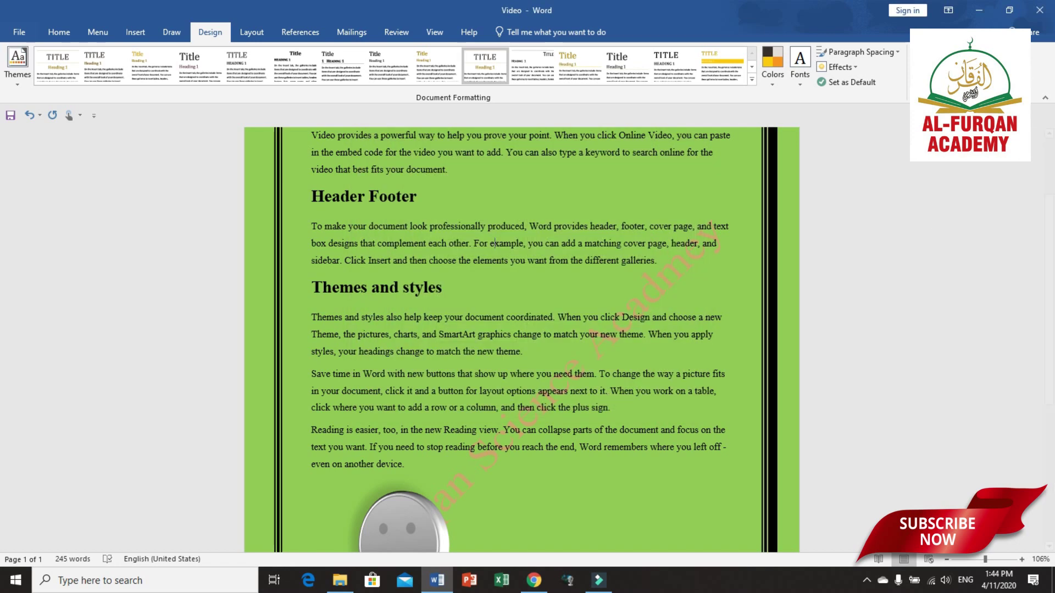
click(996, 63)
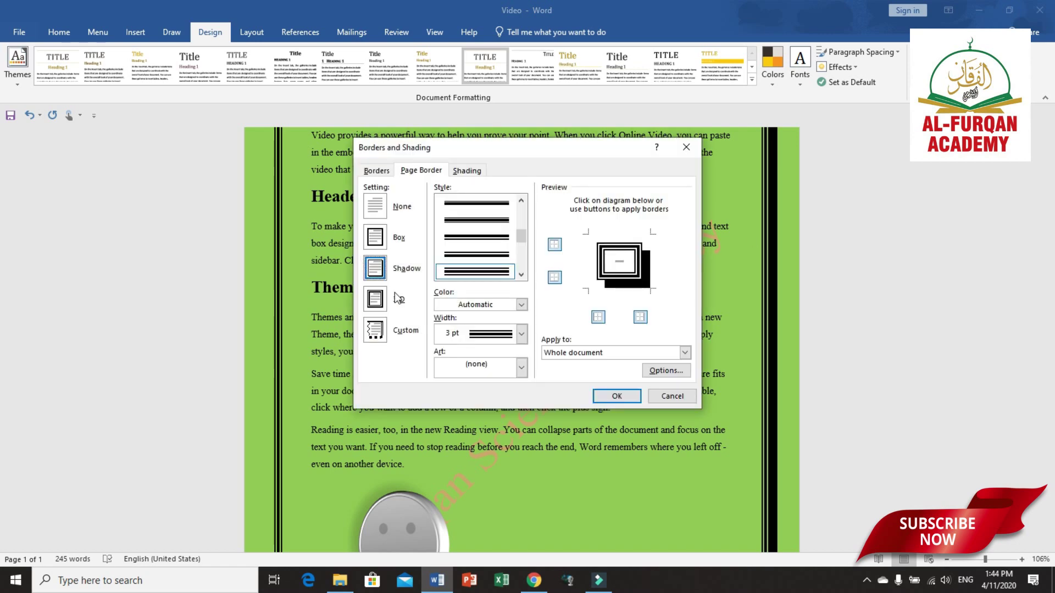
click(383, 301)
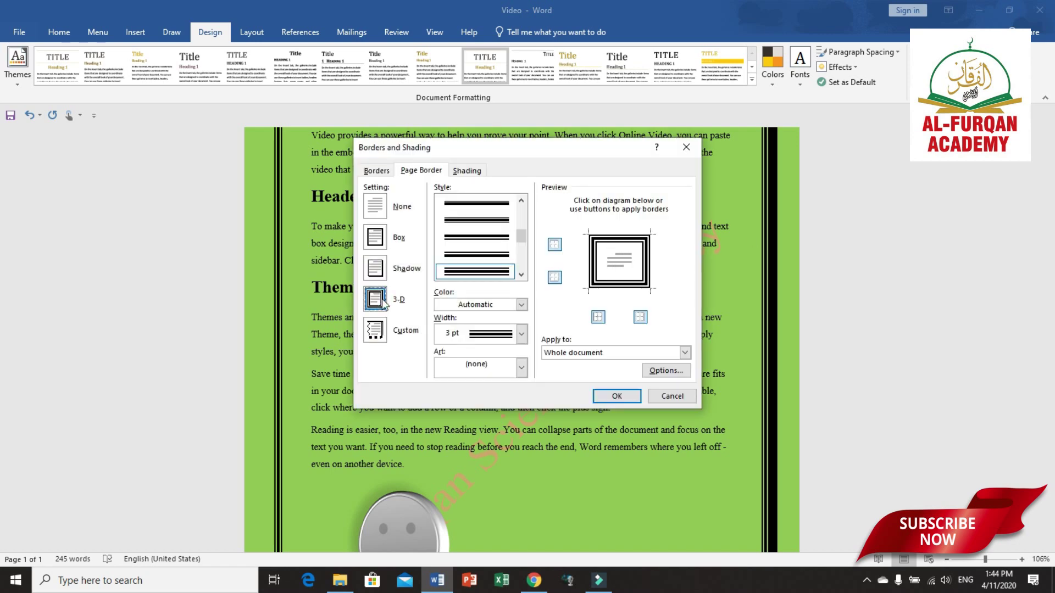
click(615, 398)
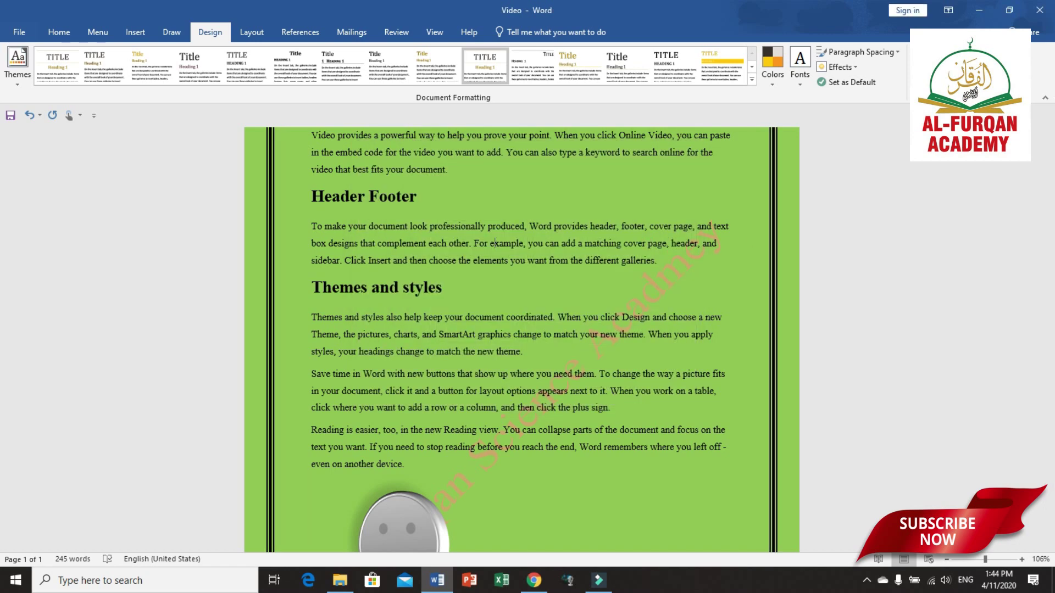
Step: Make the page border colour red
click(1005, 66)
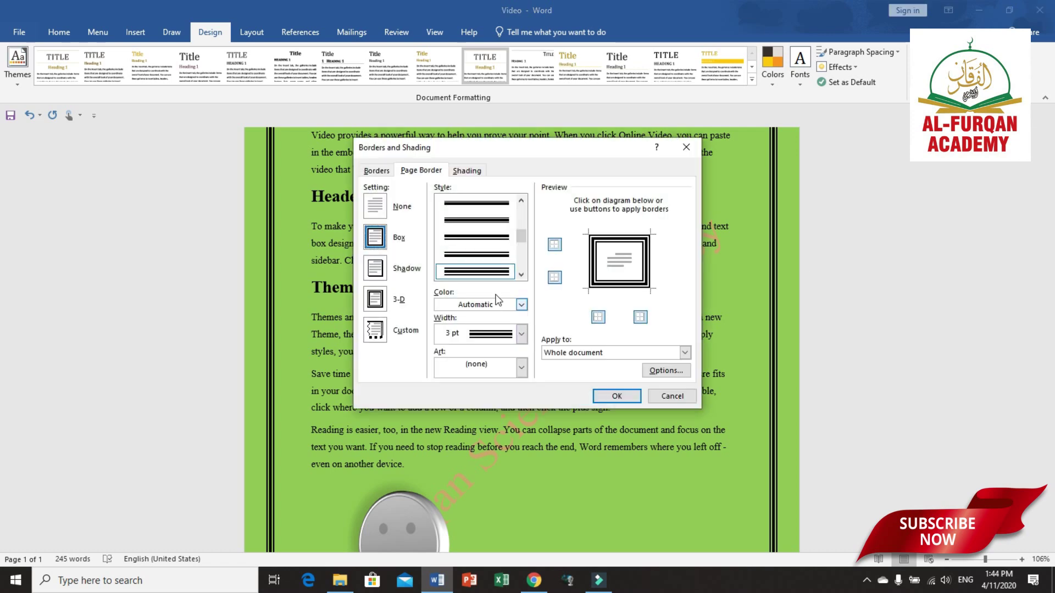
click(521, 304)
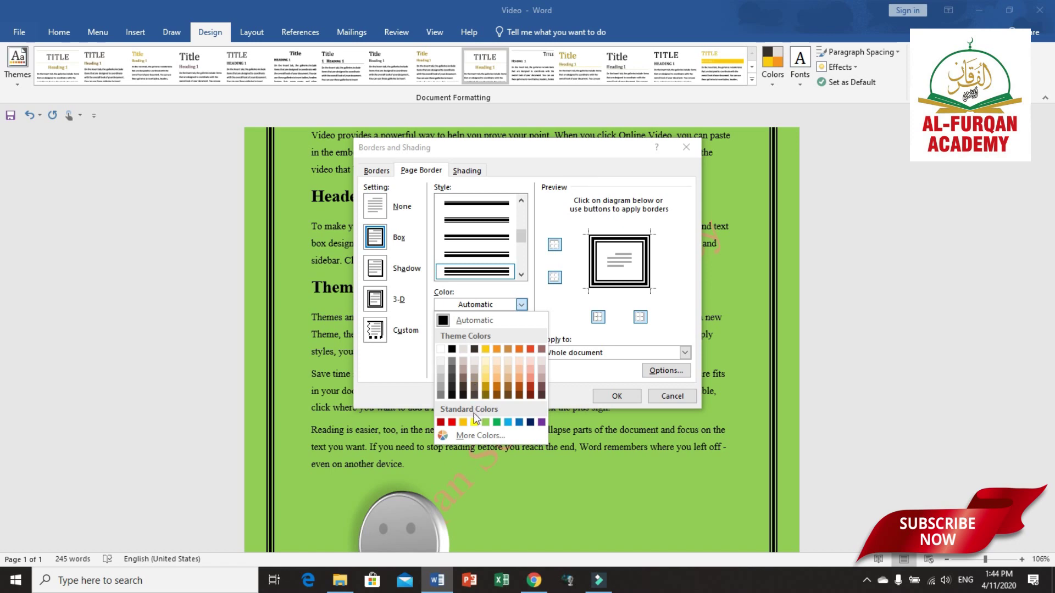
click(454, 424)
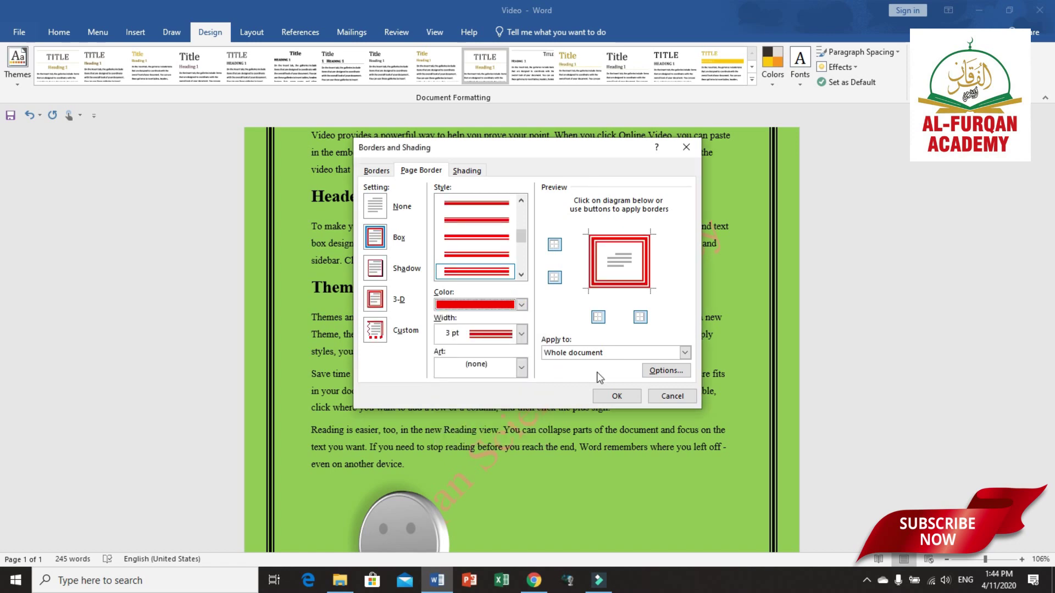
click(626, 396)
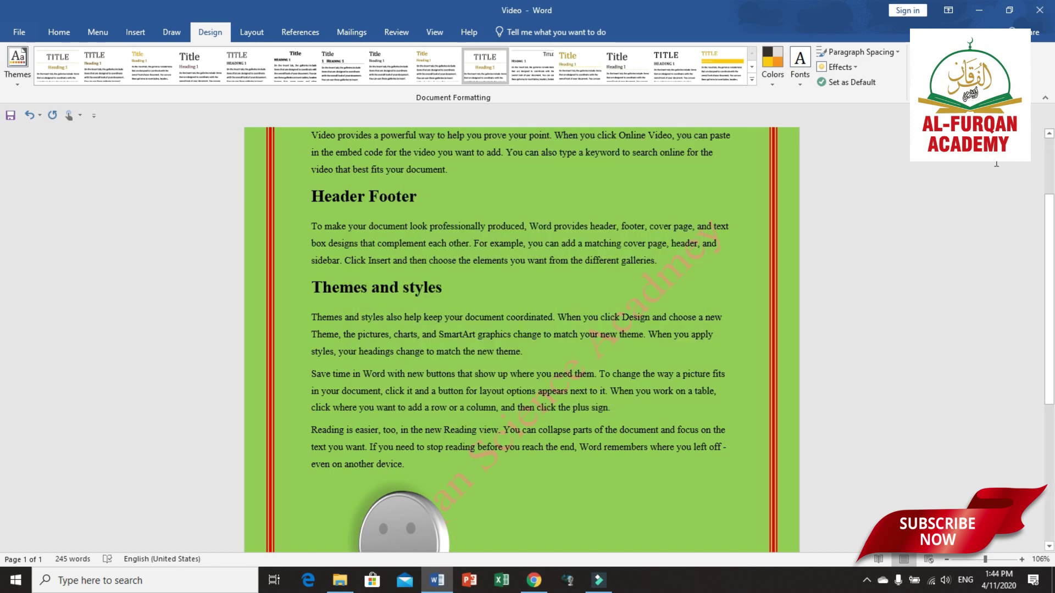
click(1005, 63)
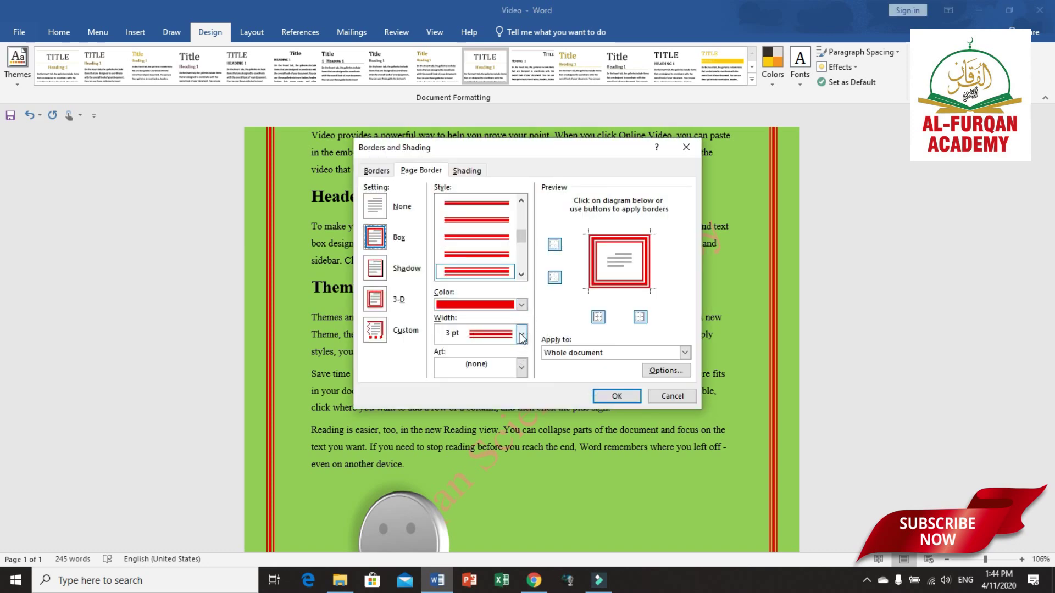
Step: Thicken the red page border to 4½ pt
click(521, 333)
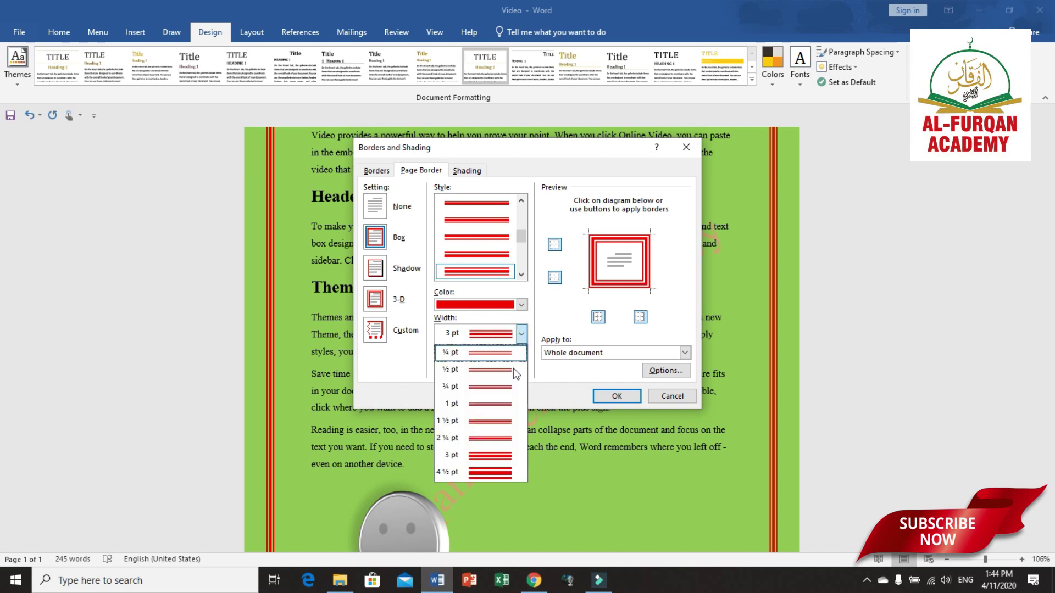
click(489, 475)
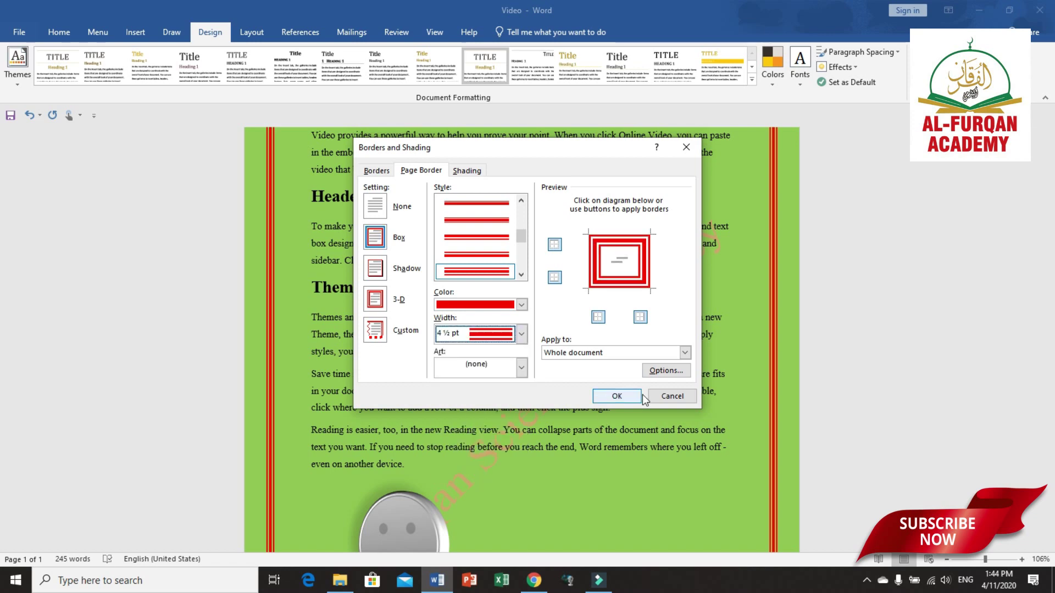
click(617, 396)
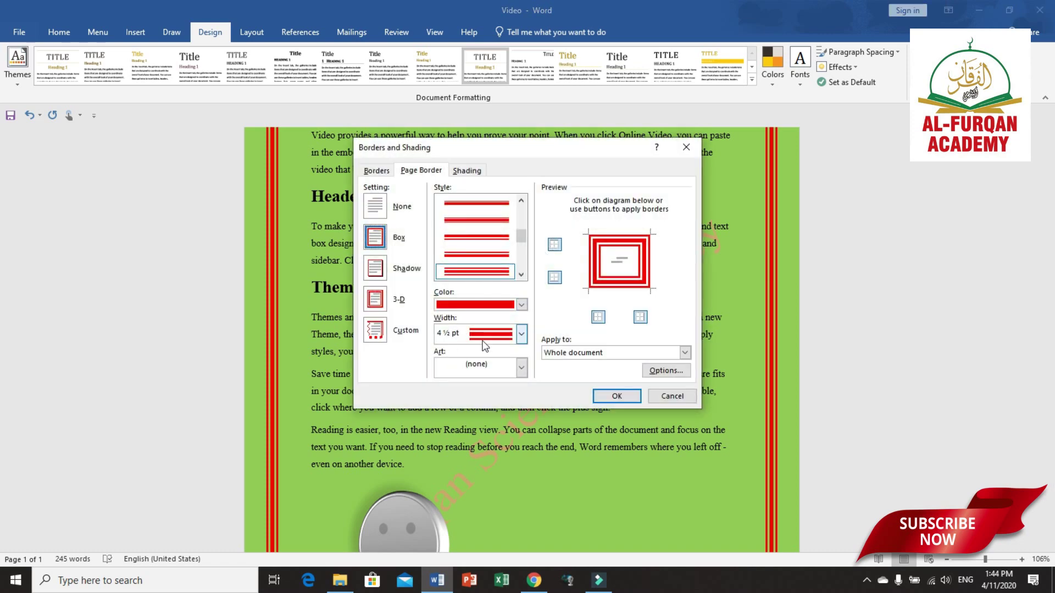
Step: Replace the line border with a red flower art border
click(521, 367)
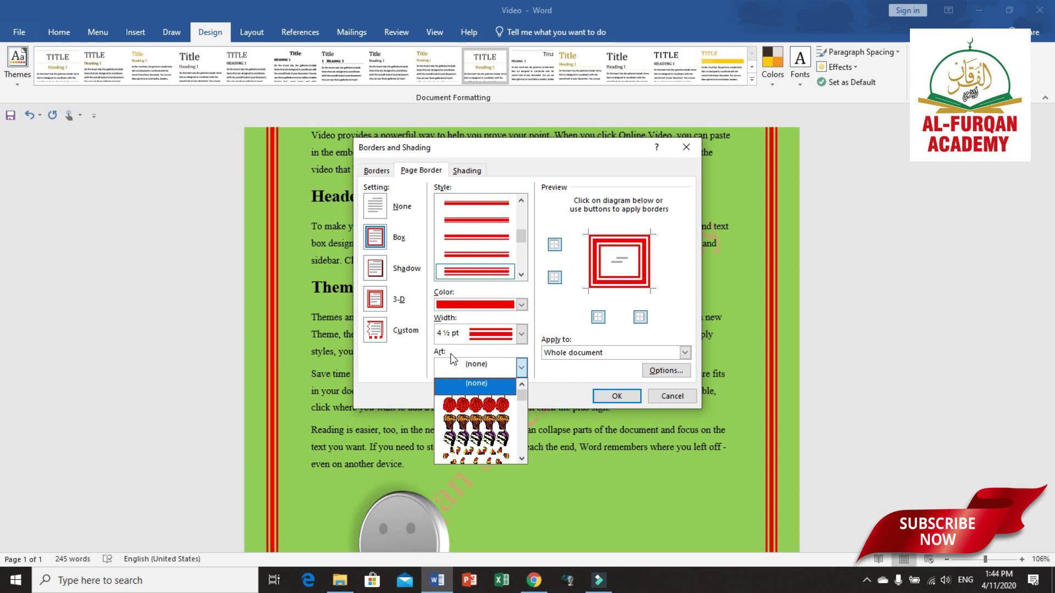
click(522, 395)
drag(521, 395, 521, 410)
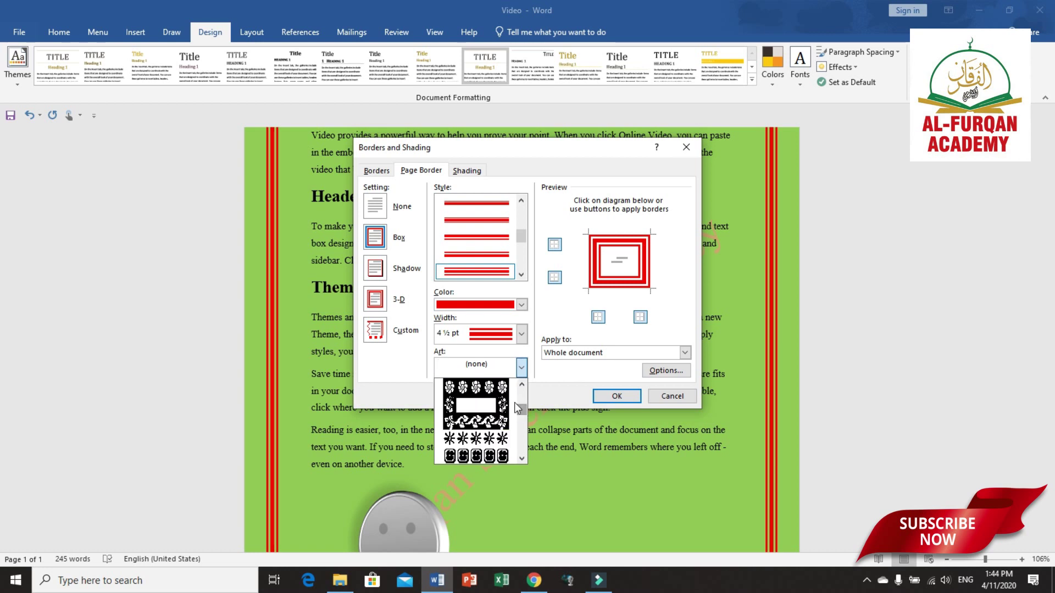
click(491, 391)
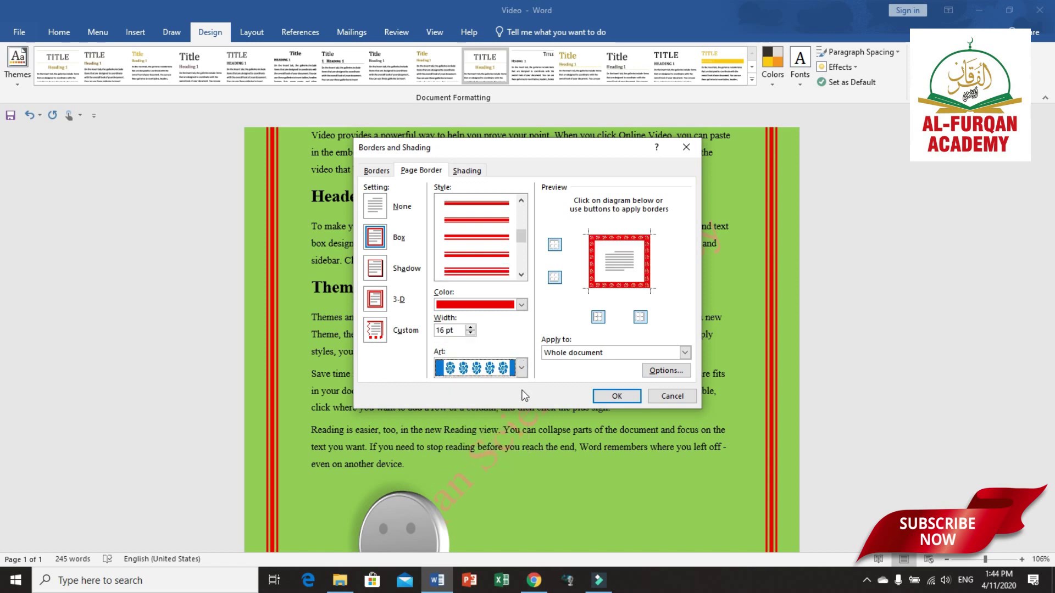
click(601, 396)
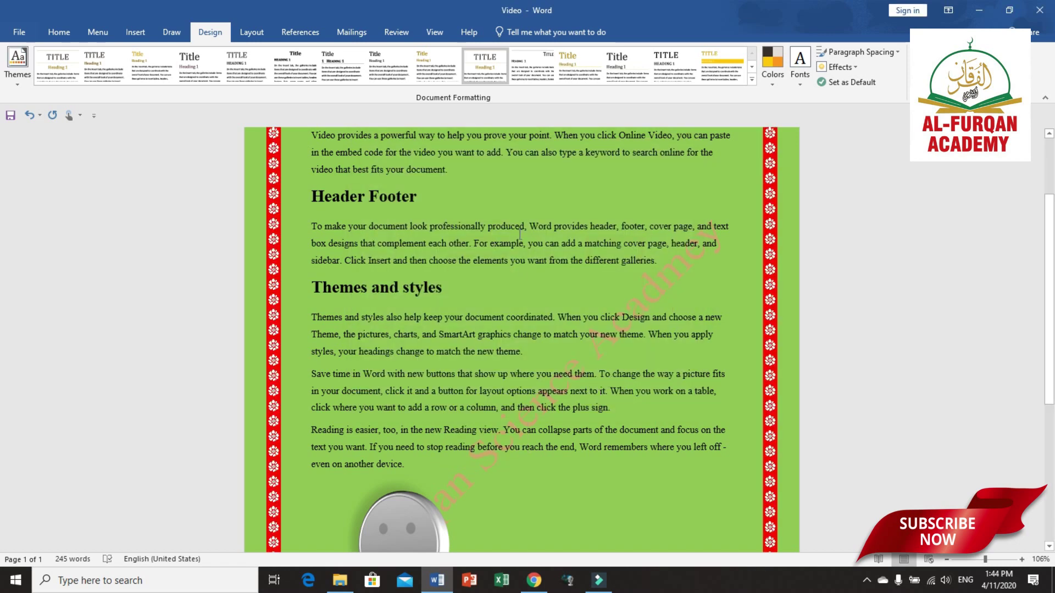
scroll(721, 350, down, 3)
scroll(714, 362, down, 2)
scroll(709, 370, up, 7)
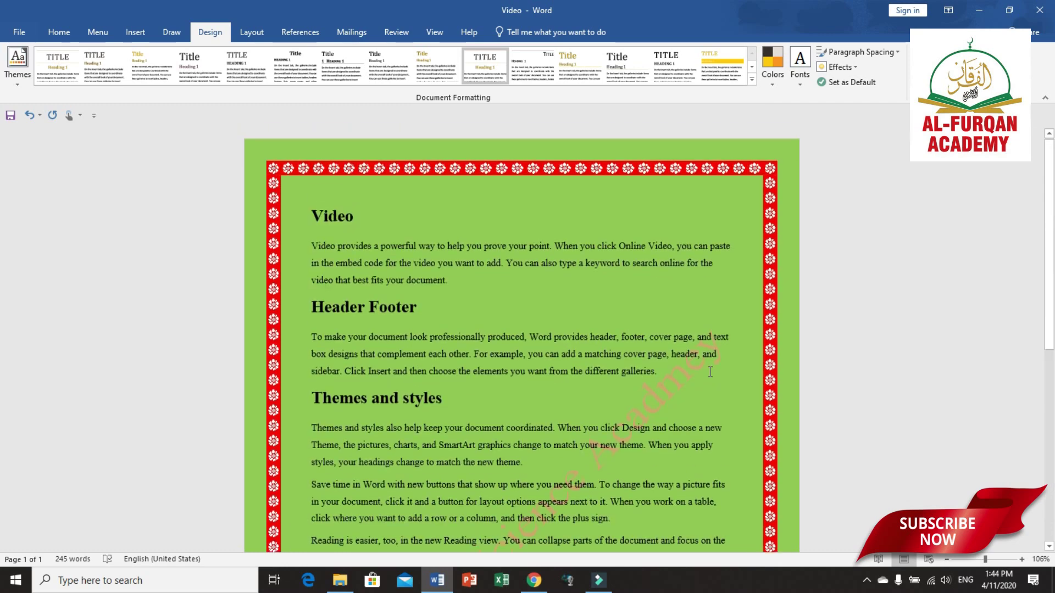
click(1011, 63)
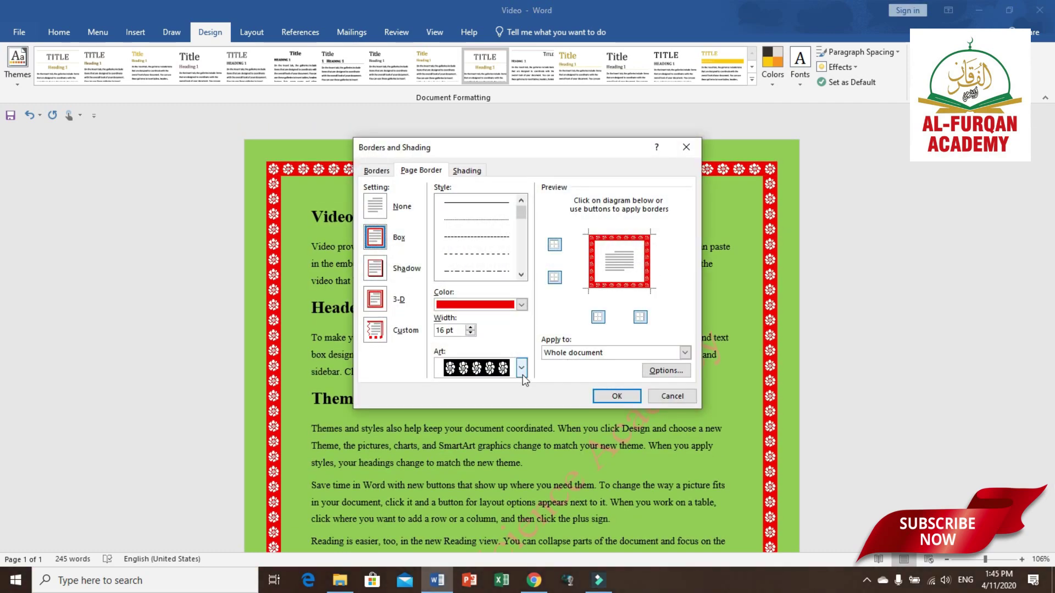
Step: Make the flower art border black, then open the Bookmark dialog with Ctrl+Shift+F5
click(521, 305)
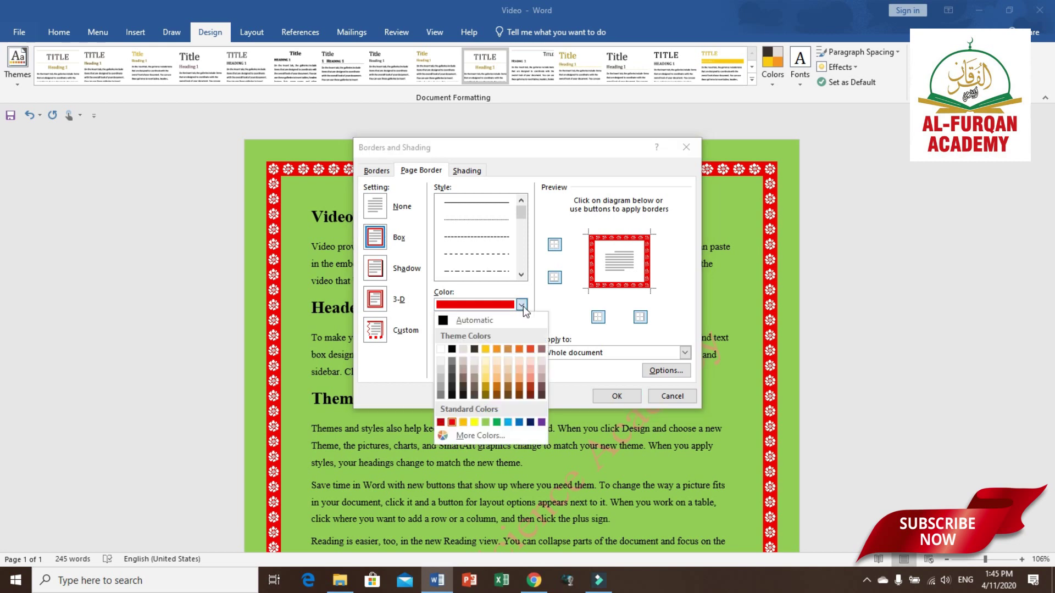
click(452, 350)
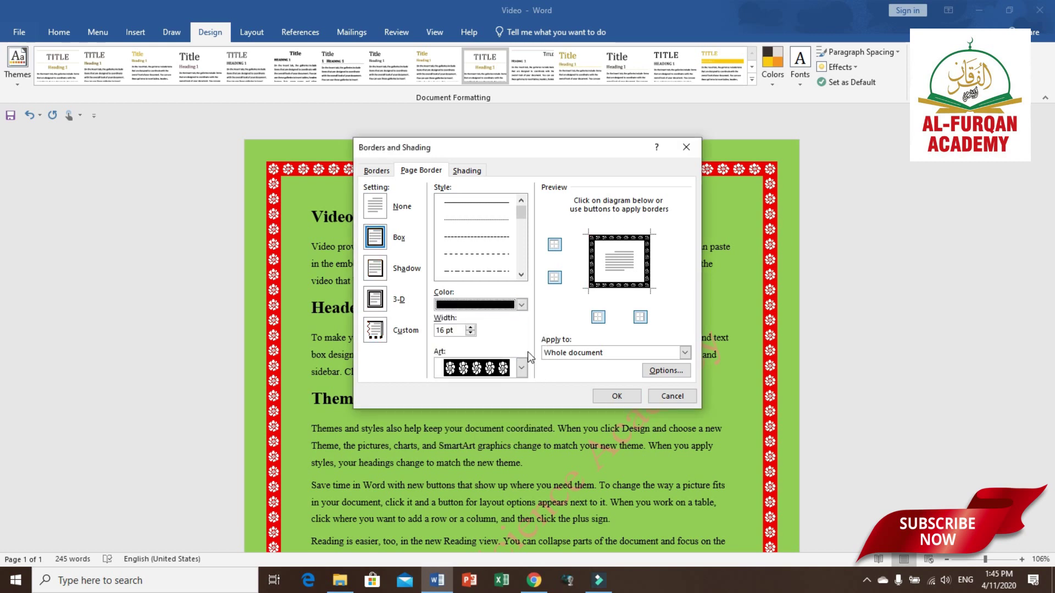
click(622, 394)
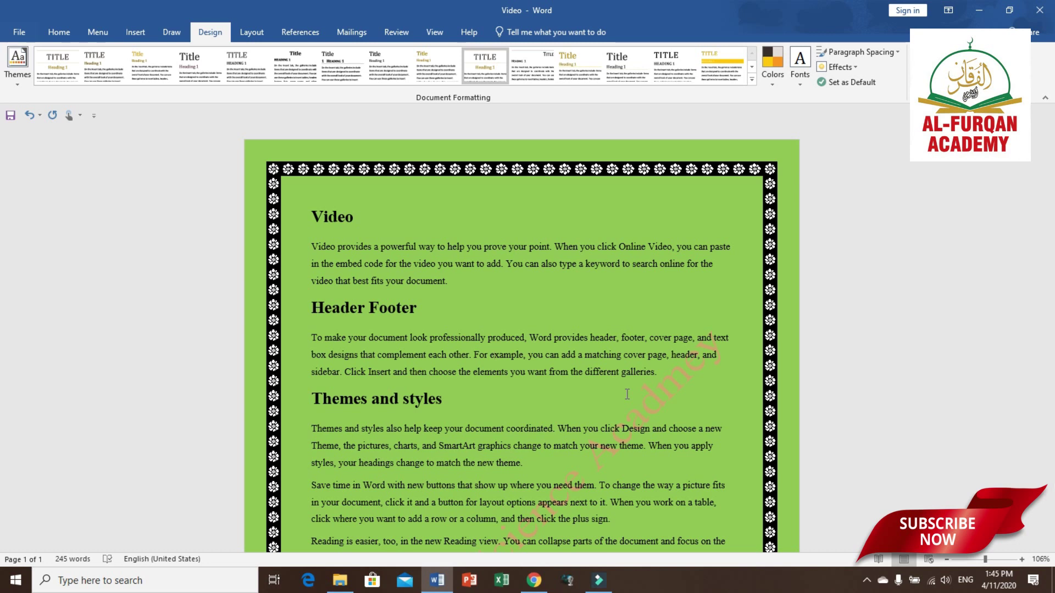
key(ctrl+shift+F5)
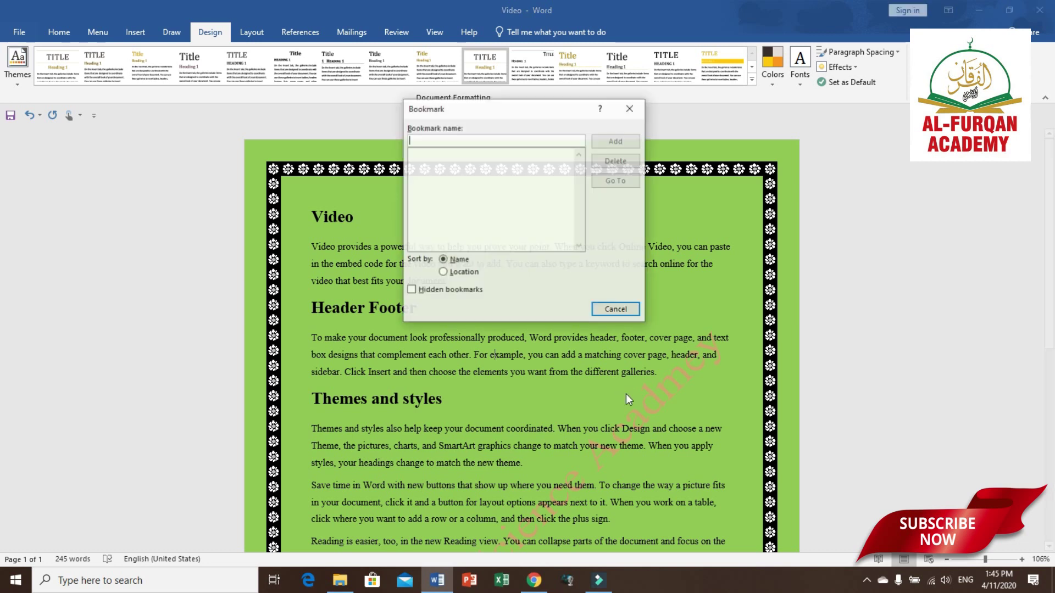